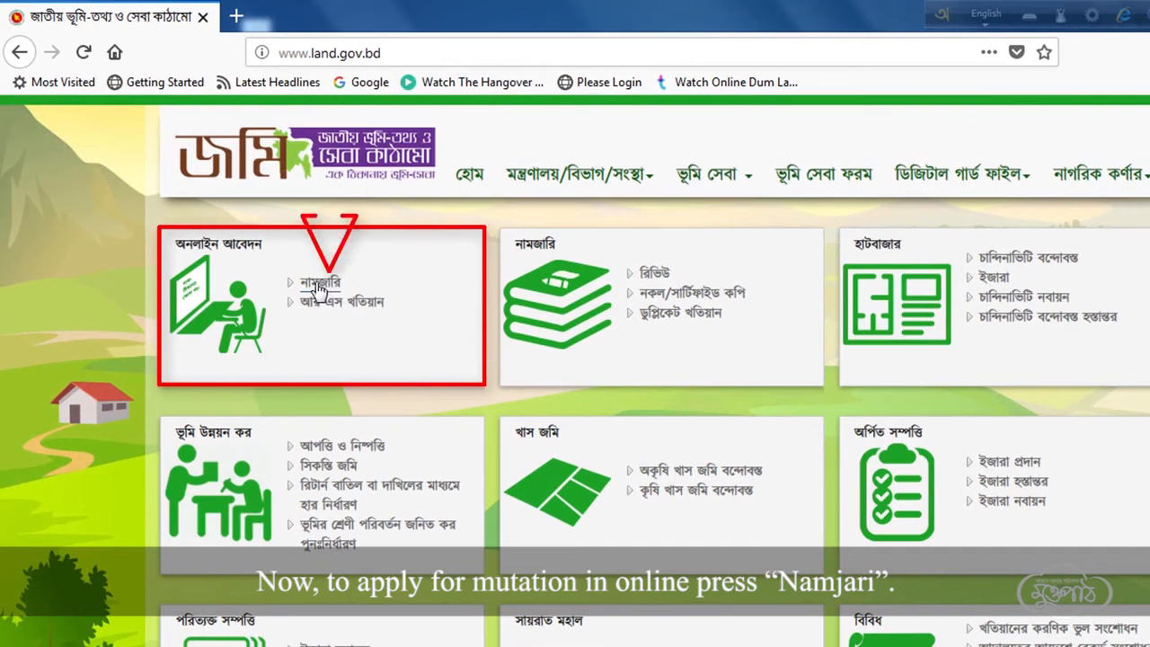
- Open the Namjari (mutation) service page from the online application menu
left_click(319, 284)
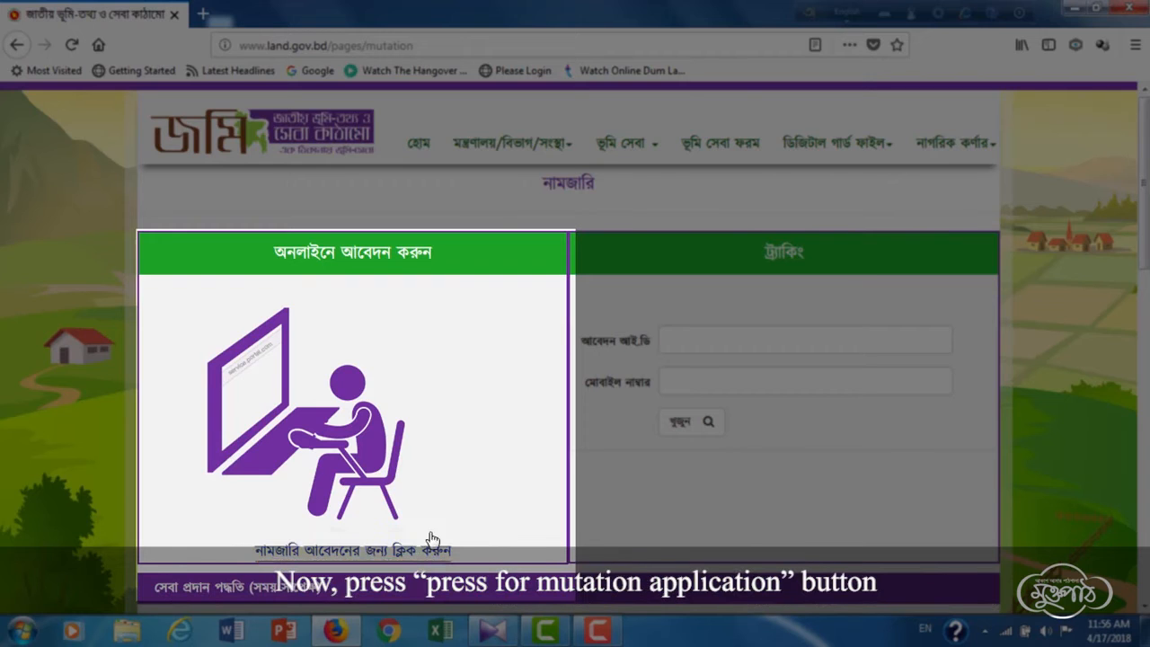
- Start a new online Namjari application to bring up the blank form
left_click(392, 550)
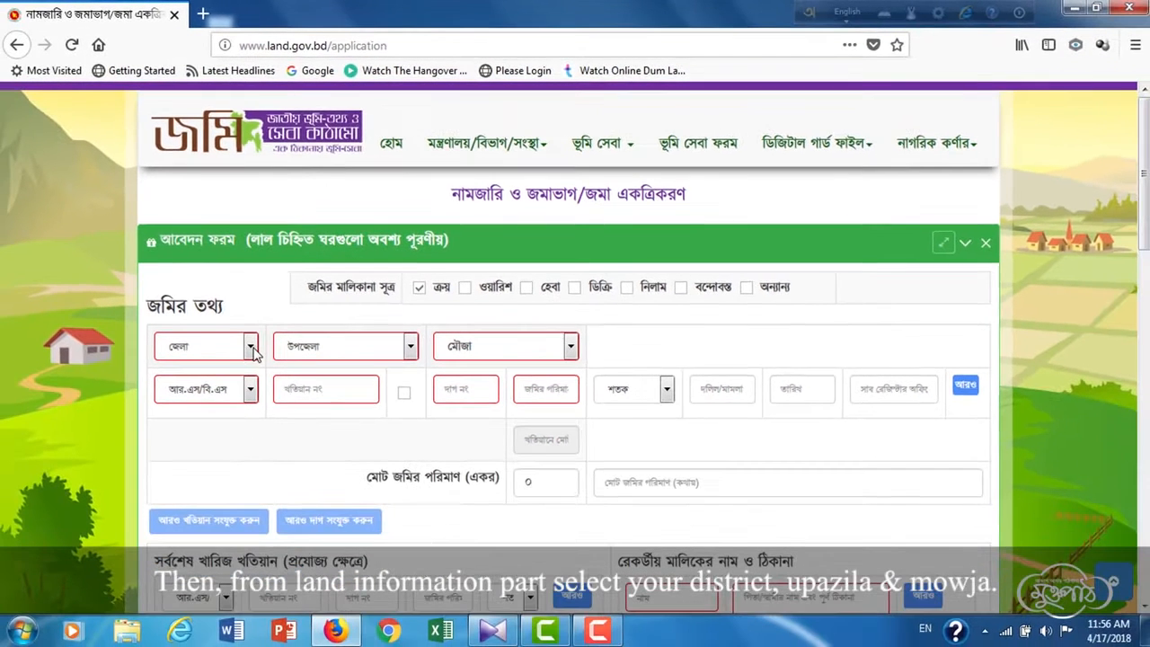
- Choose district সিলেট, upazila বালাগঞ্জ and mouza কাপবইল (জে.এল নং : ২)
left_click(250, 348)
scroll(232, 470, "down", 15)
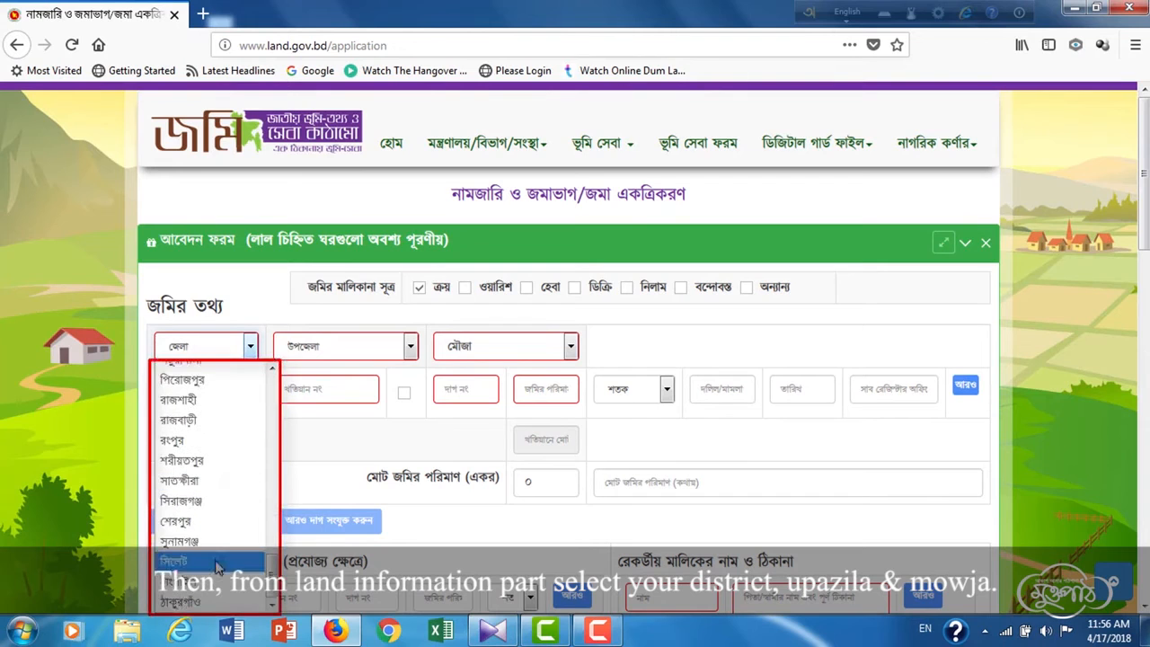
left_click(202, 562)
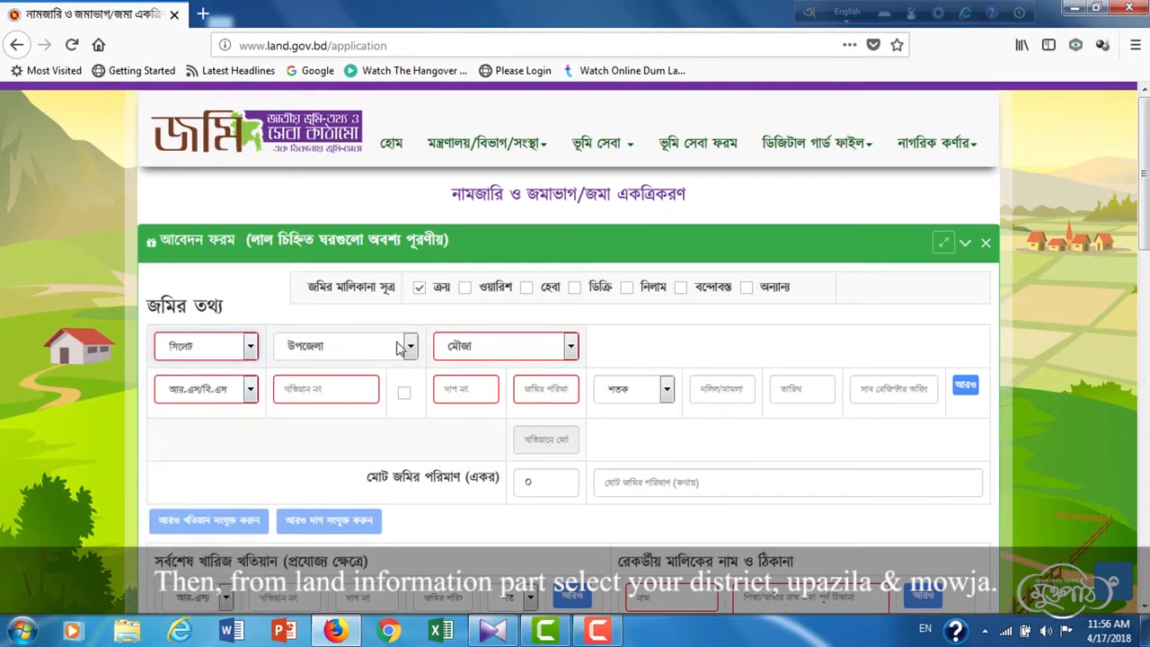
left_click(412, 351)
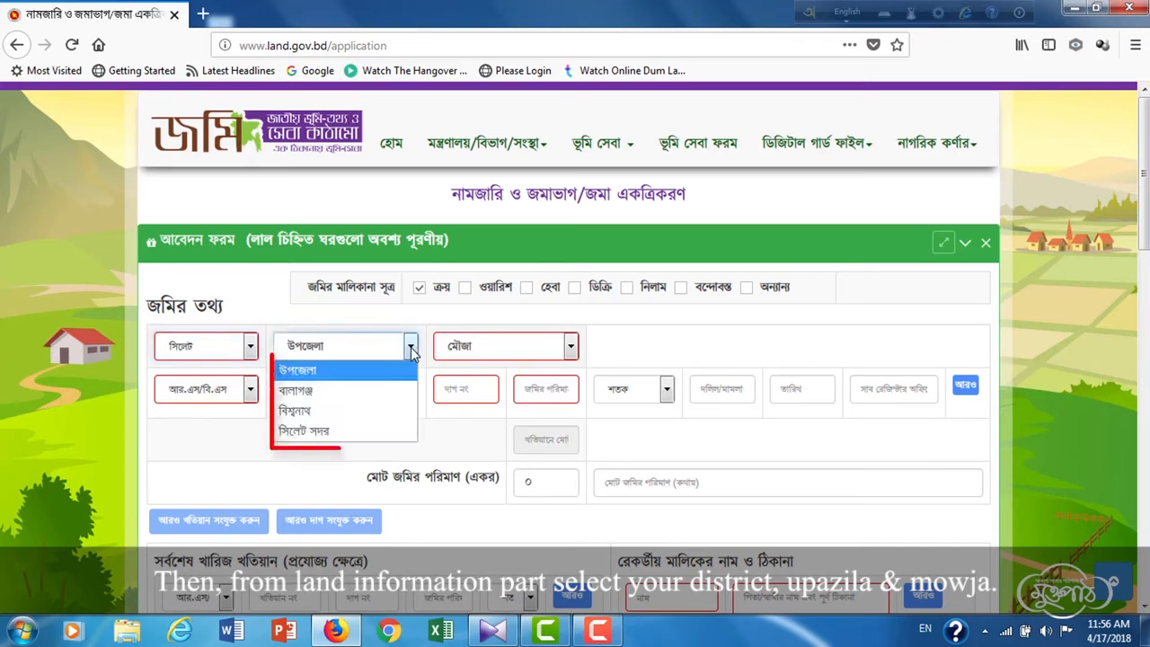
left_click(333, 393)
left_click(477, 344)
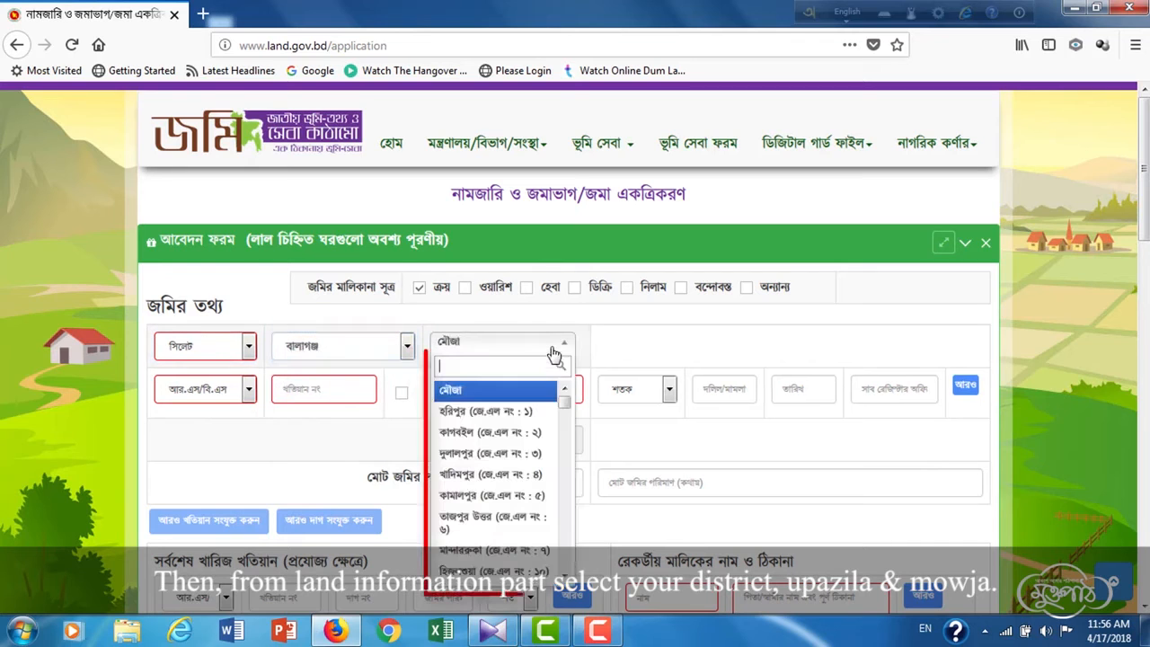
left_click(506, 434)
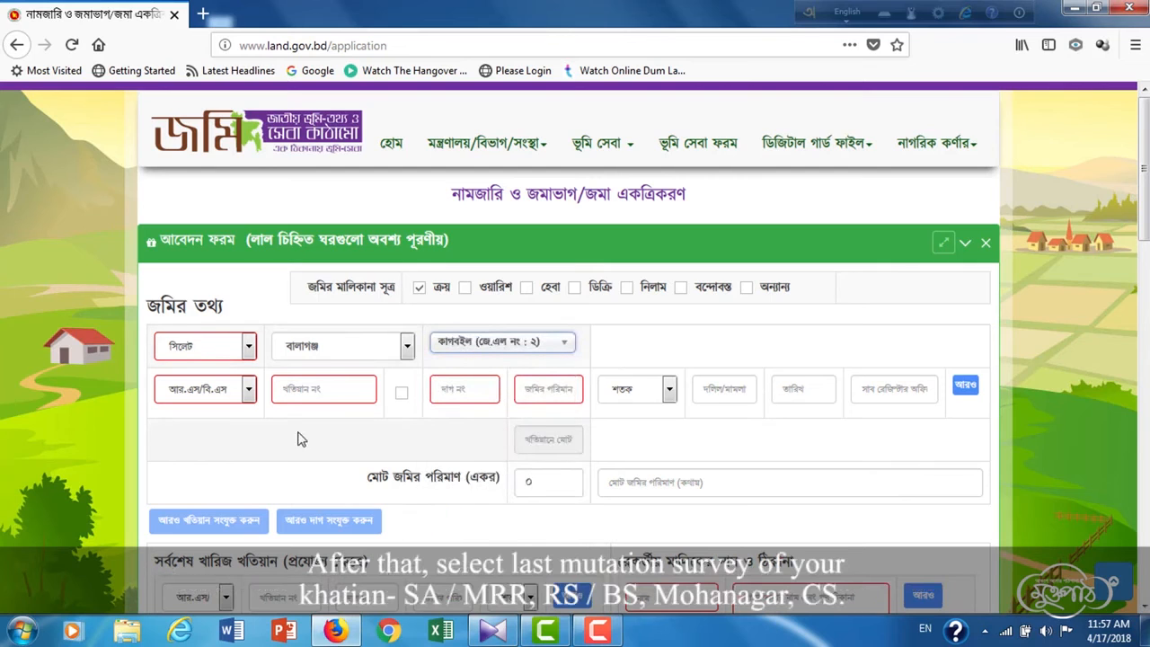
- Keep RS/BS as the survey type and switch keyboard input to Bengali
left_click(249, 392)
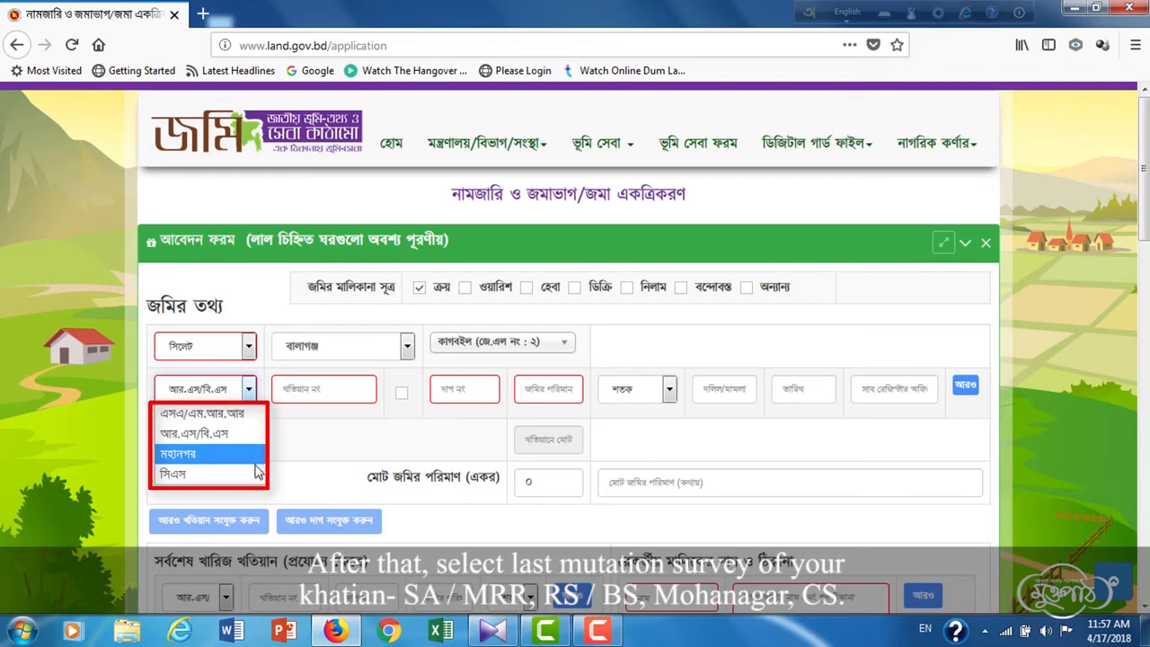
left_click(244, 440)
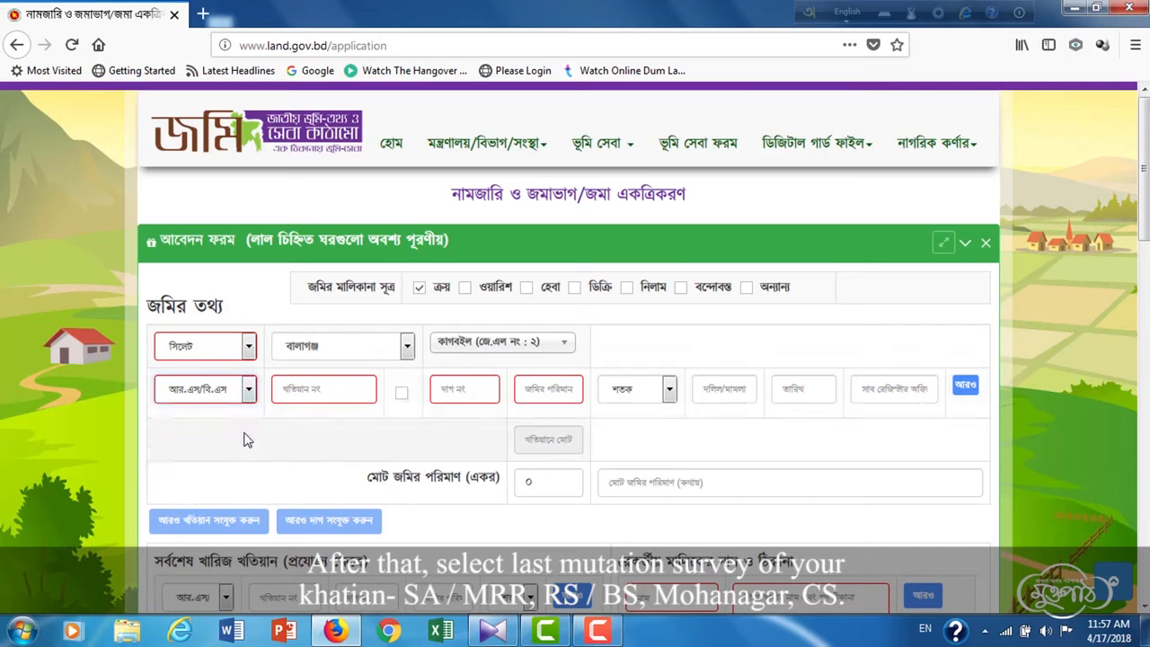
key("F12")
- Enter khatian number ৫২০ and dag number ২০১
left_click(350, 401)
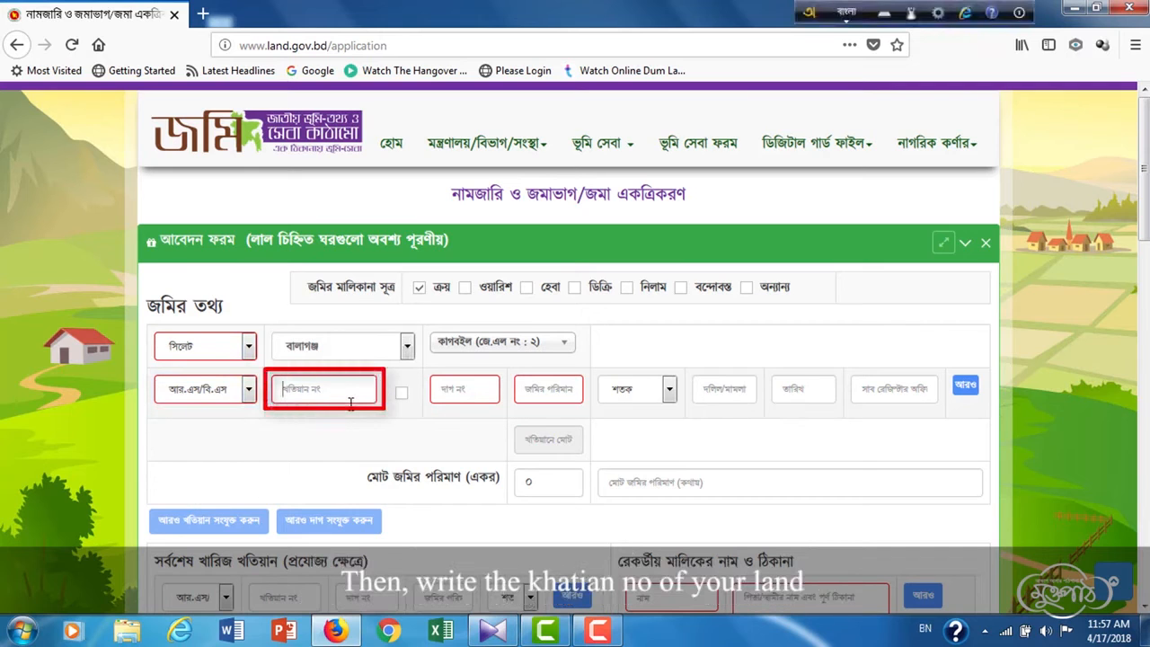
type("5")
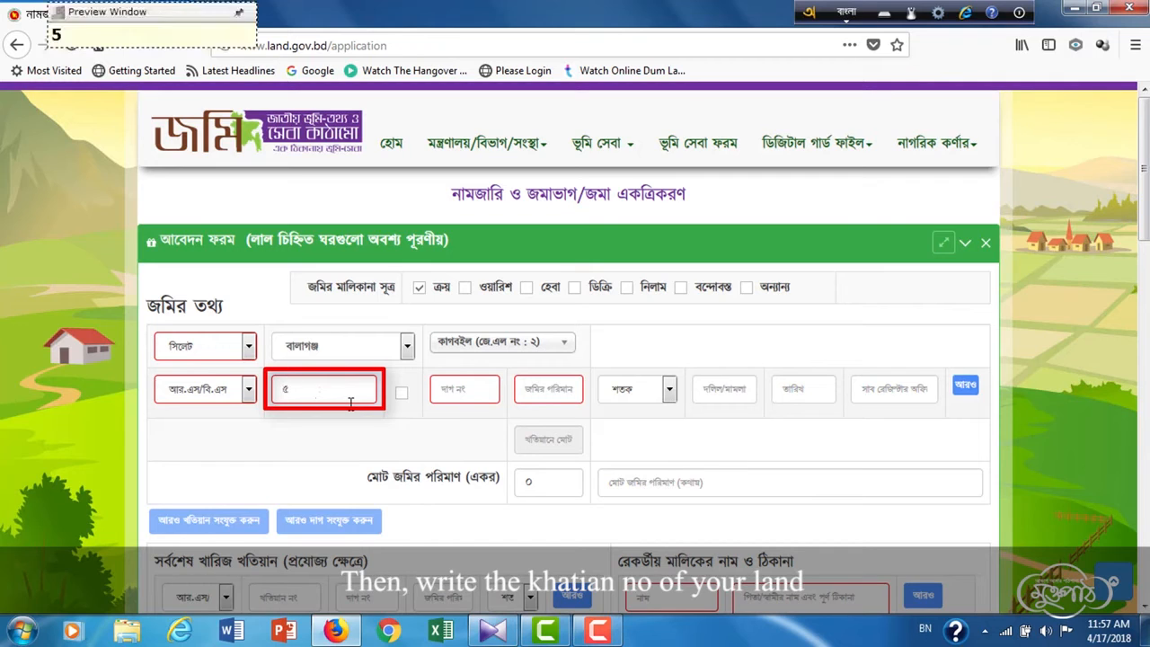
type("20")
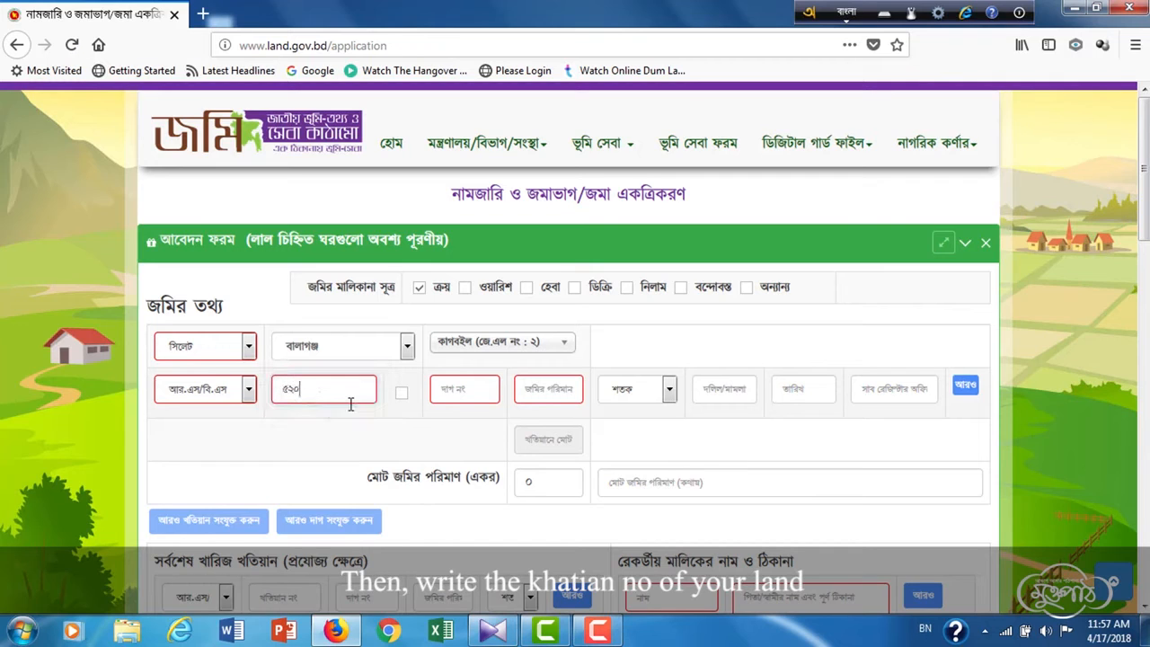
left_click(459, 387)
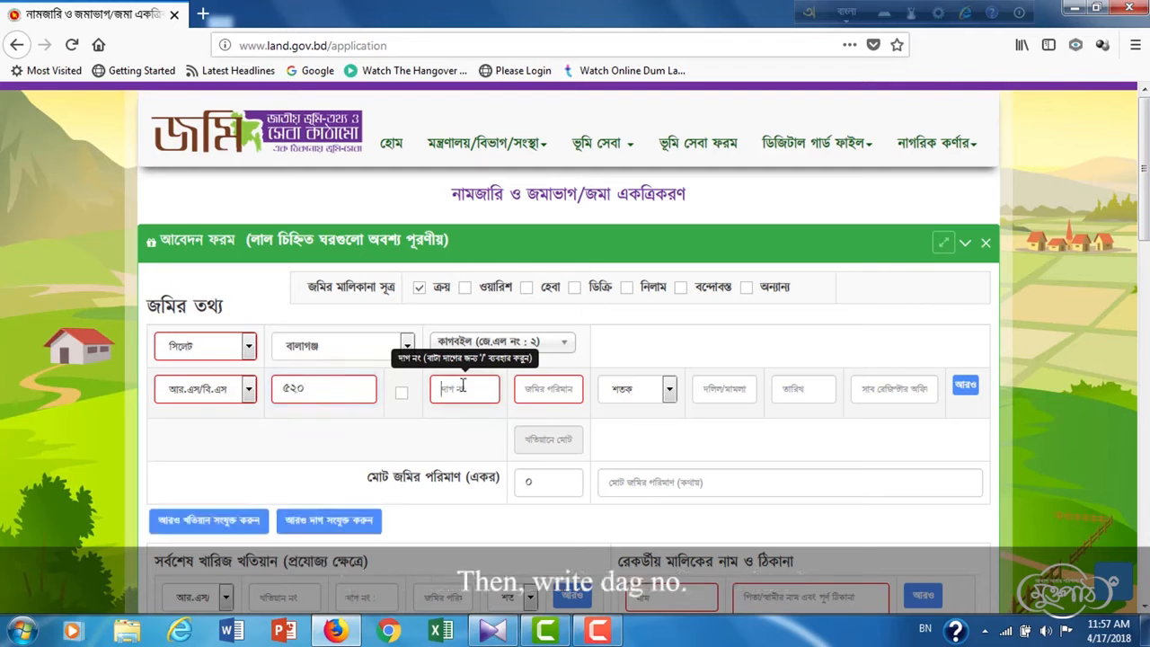
type("201")
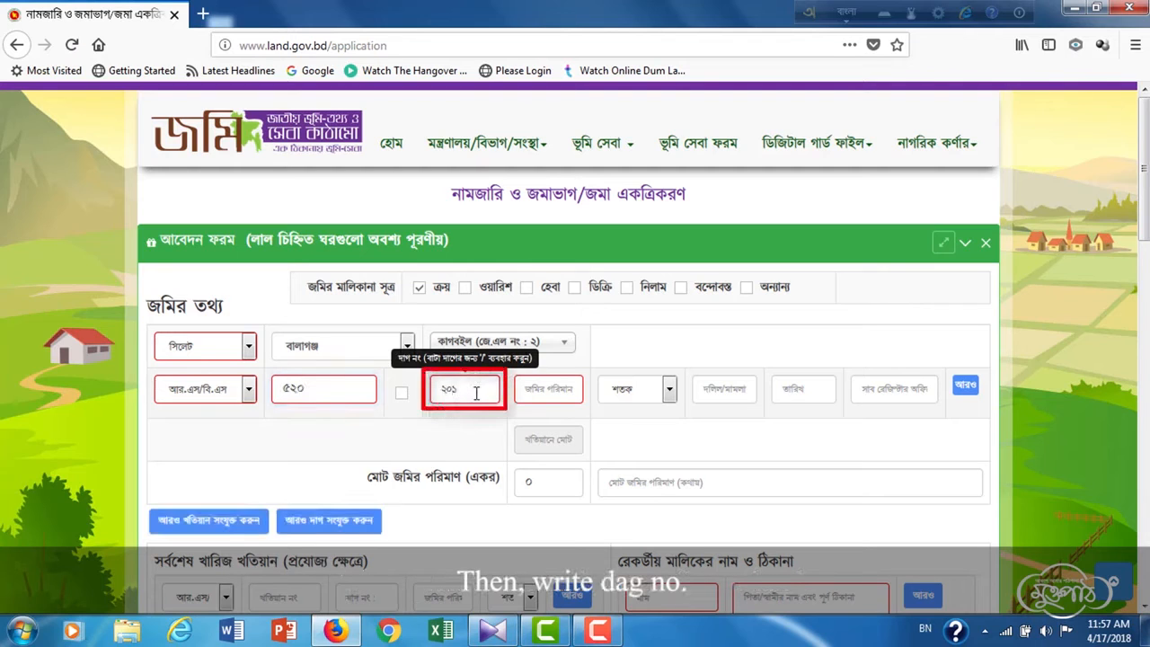
- Enter a land portion of ২০ শতক and tick the kate checkbox
left_click(552, 388)
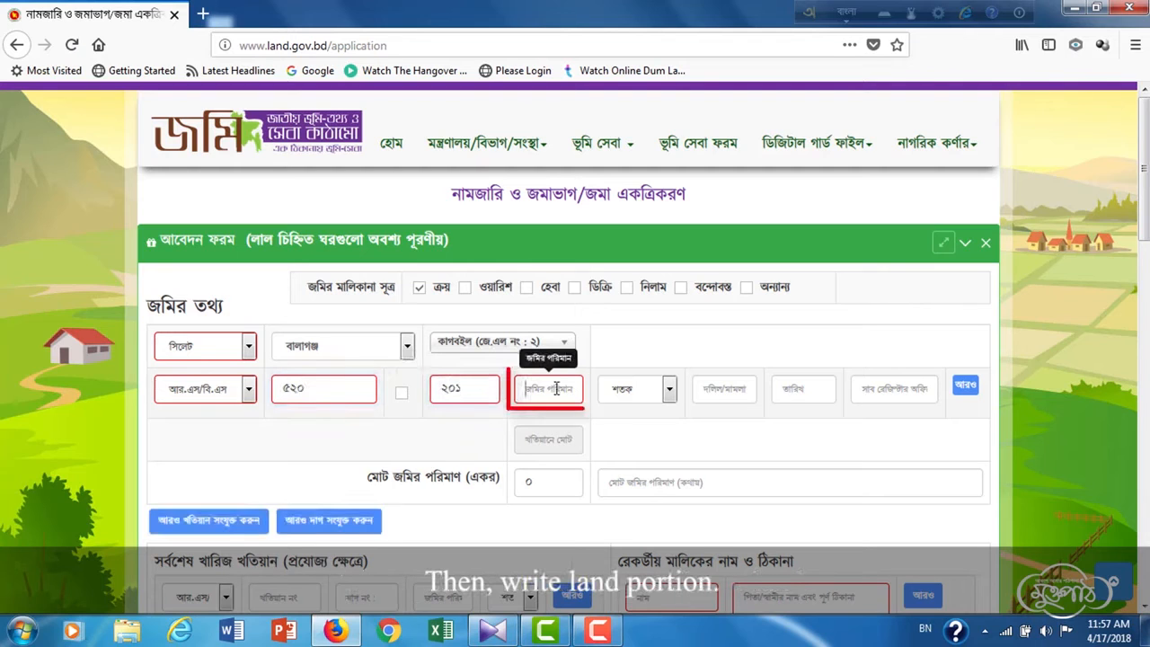
type("20")
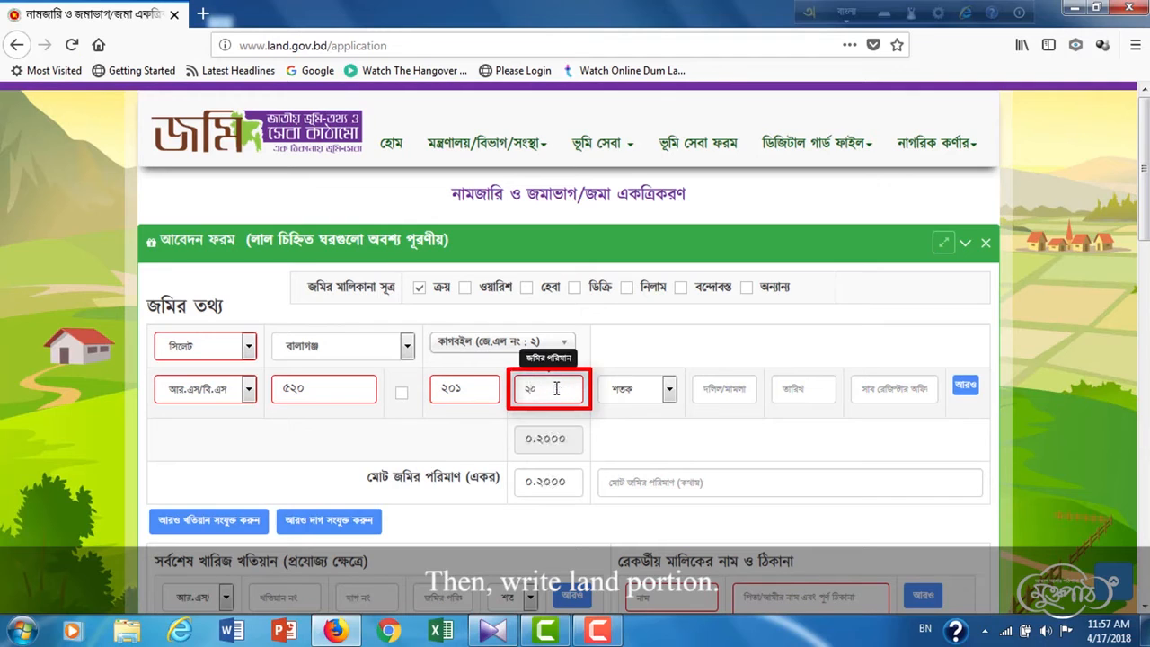
key("Tab")
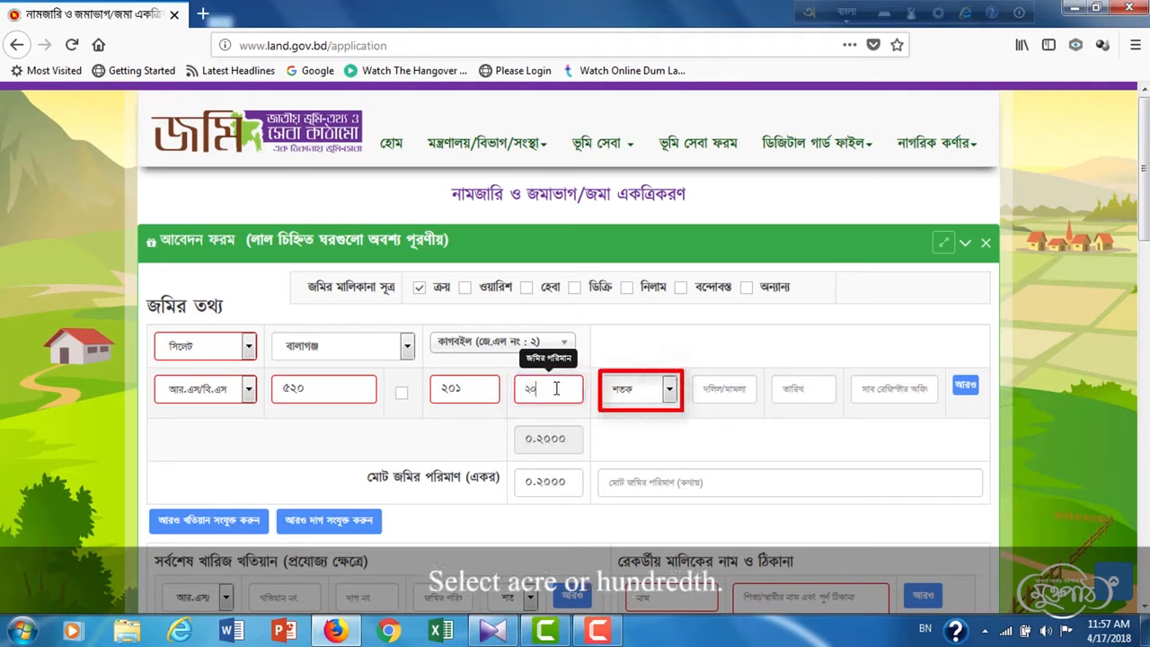
left_click(670, 394)
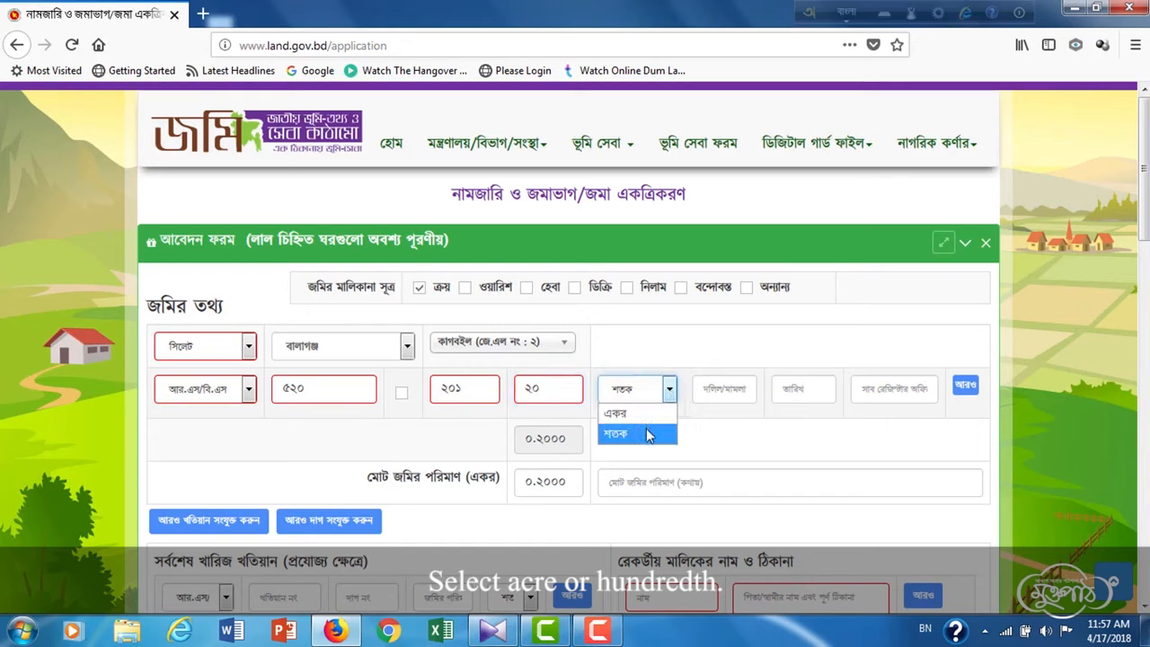
left_click(648, 435)
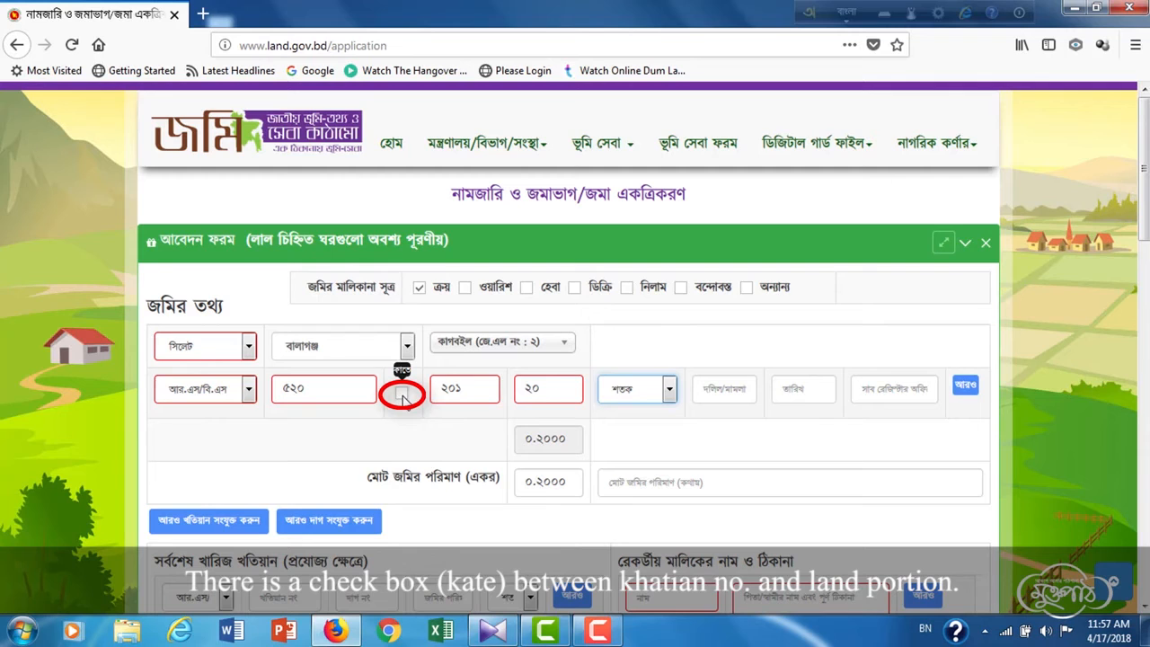
left_click(402, 395)
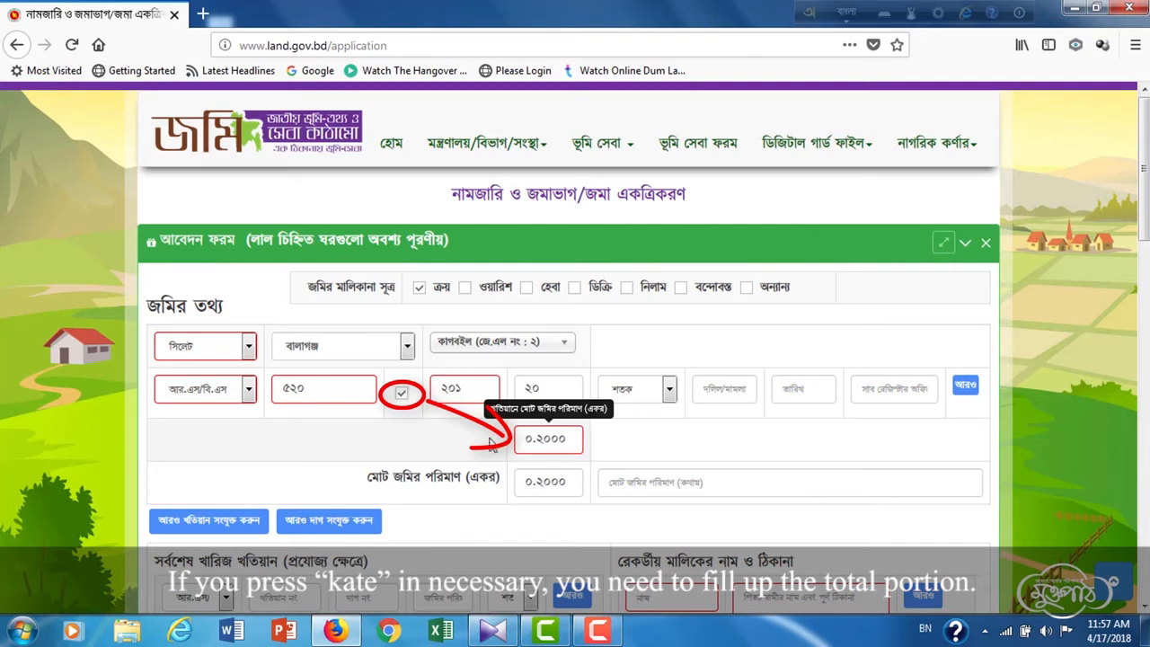
- Untick kate and enter deed number ৫০২ dated 11 January 2018
left_click(403, 398)
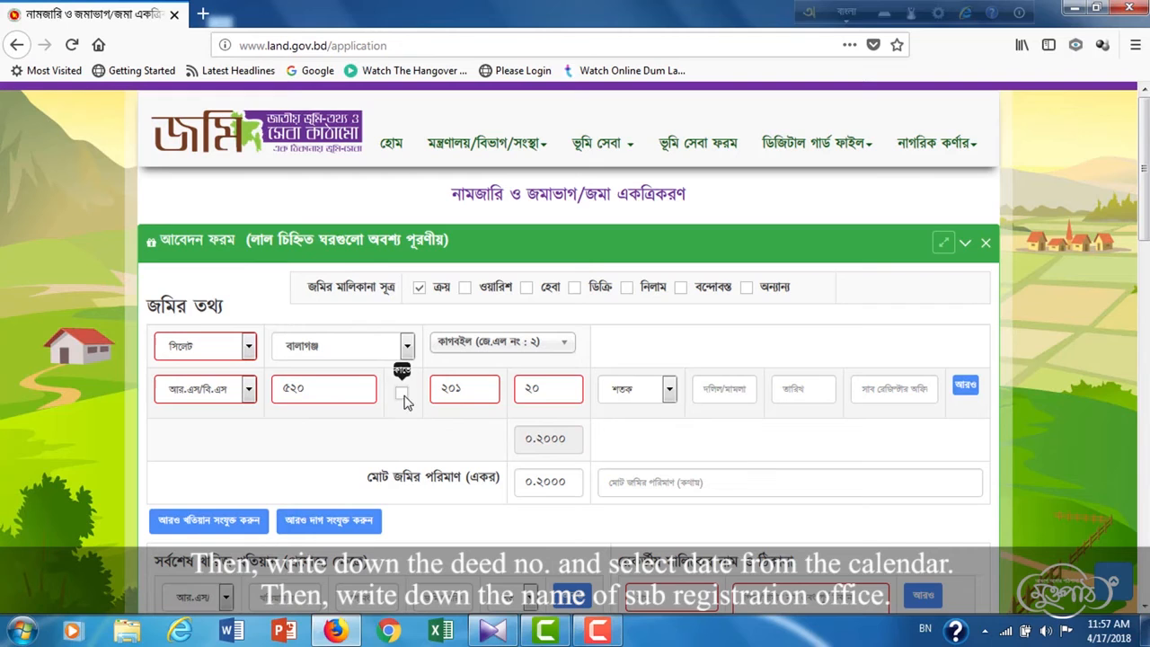
left_click(726, 393)
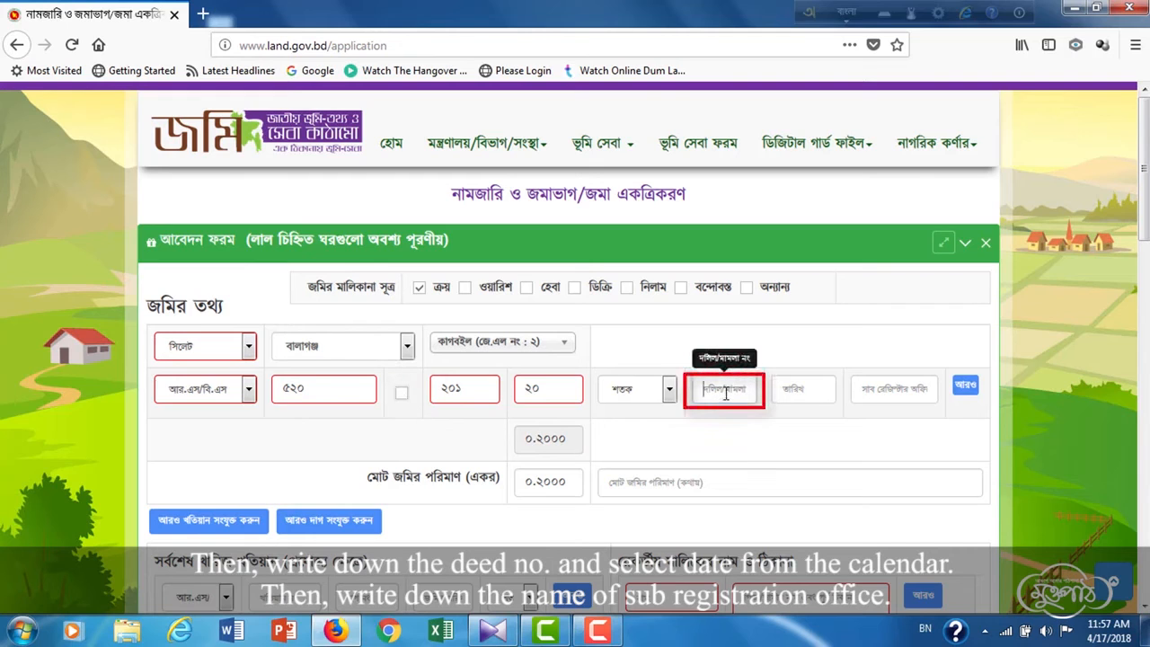
type("৫")
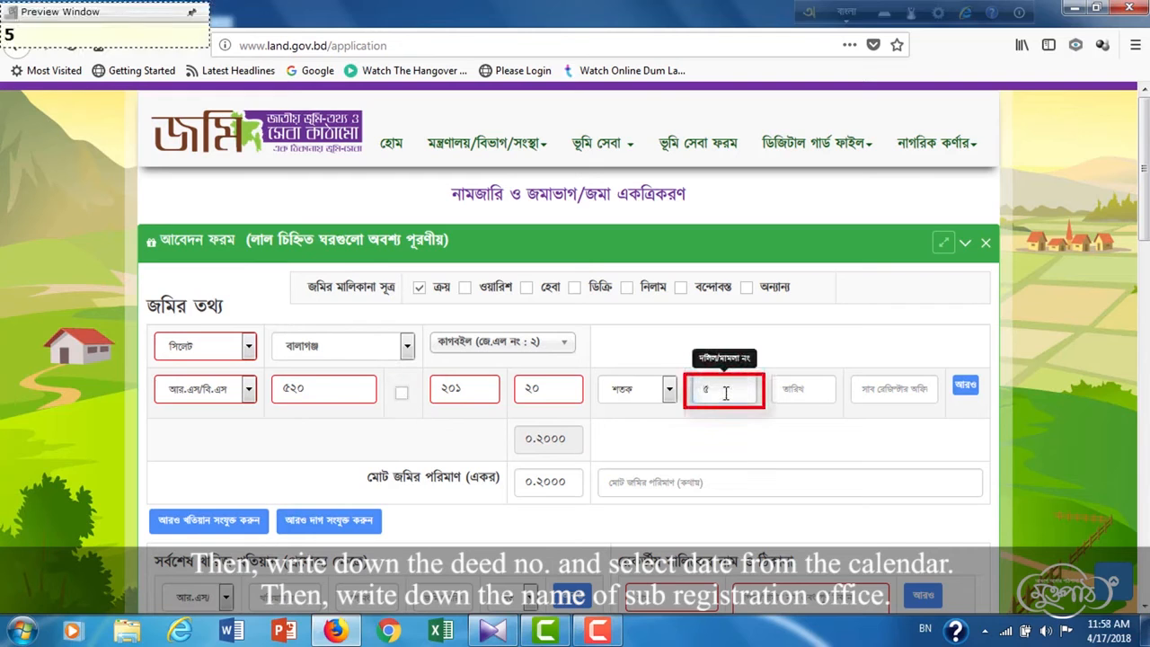
type("০২")
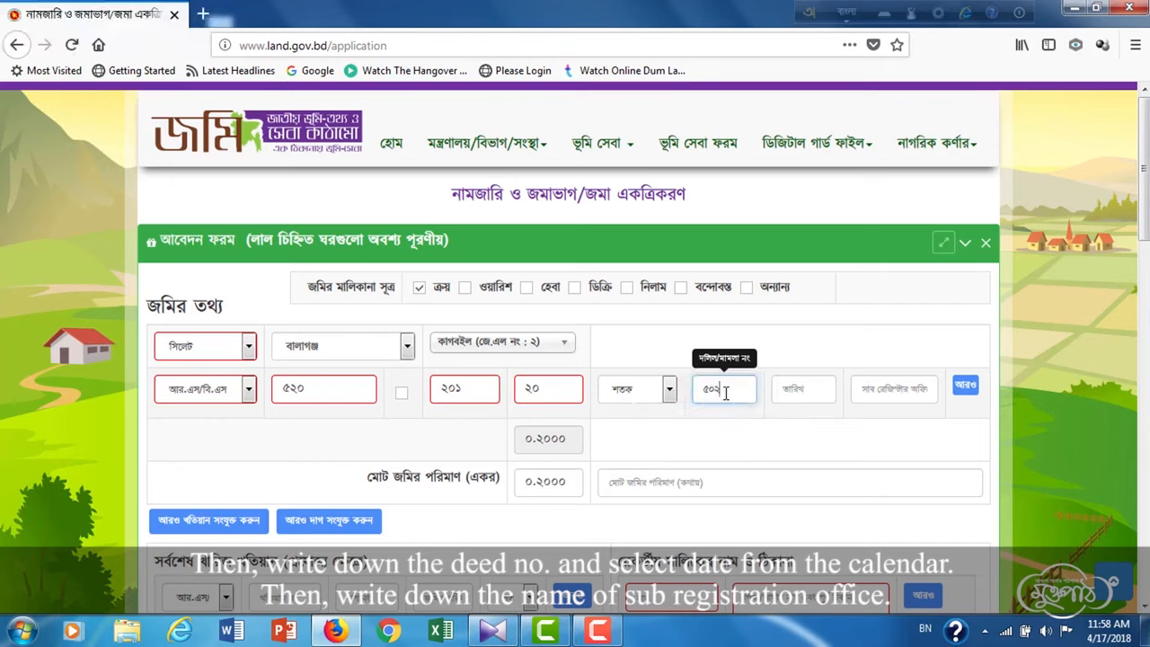
left_click(813, 391)
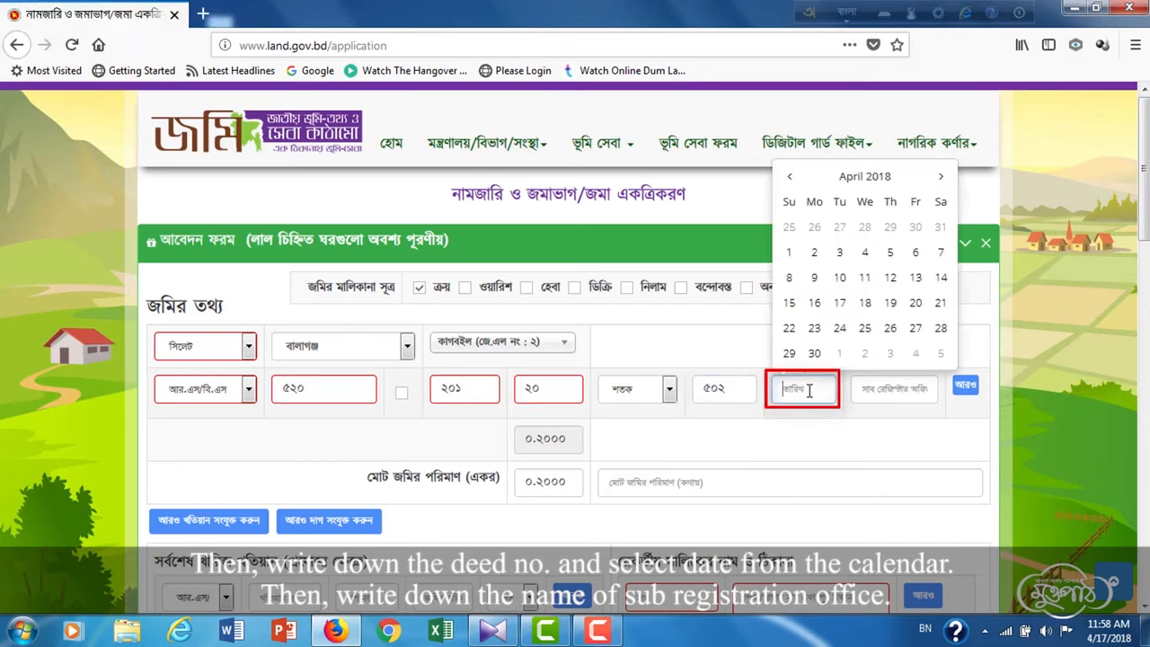
left_click(790, 176)
left_click(790, 176)
left_click(790, 176)
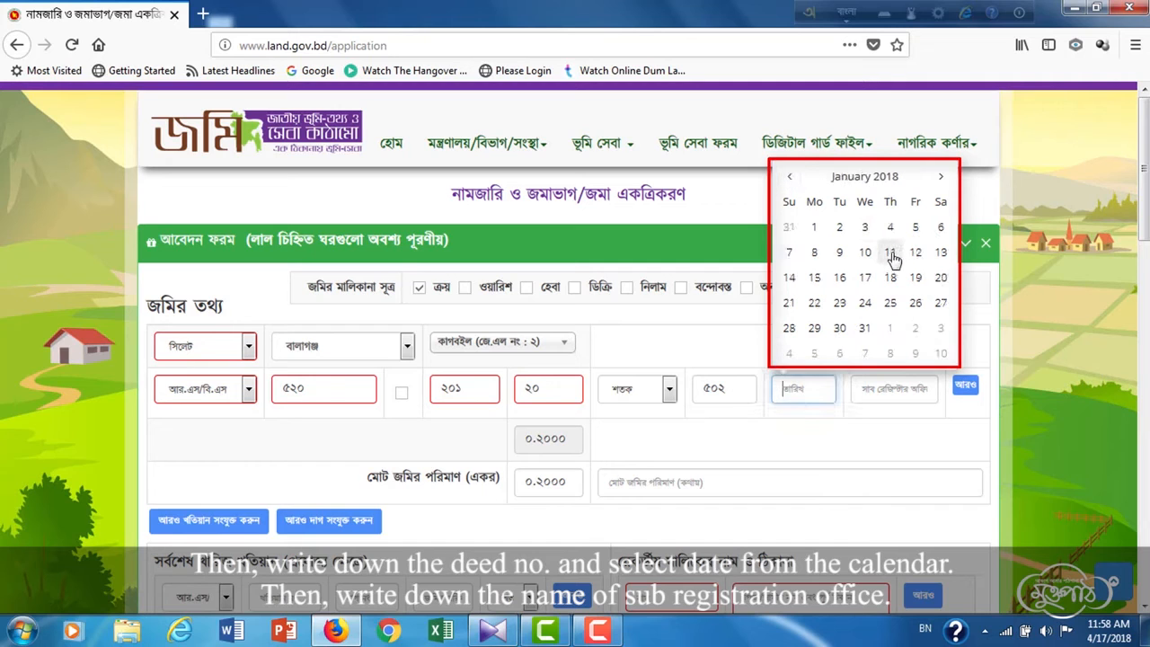
left_click(891, 251)
- Set the sub-registry office to বালাগঞ্জ and add a second deed row
left_click(892, 384)
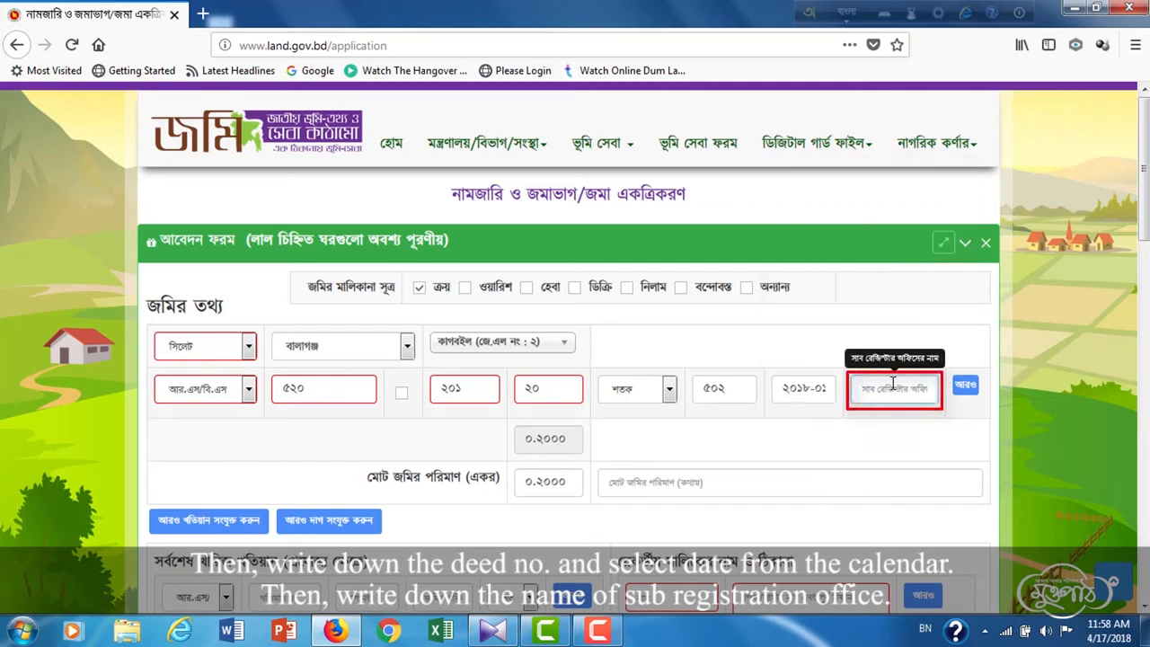
type("balagonj")
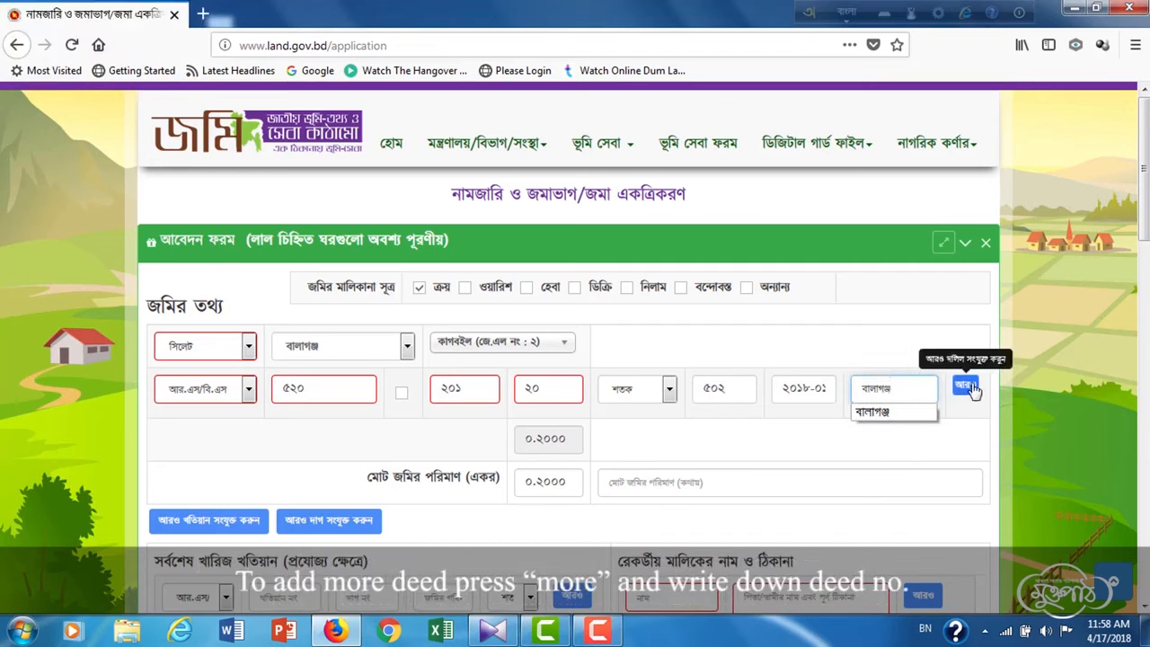
left_click(970, 390)
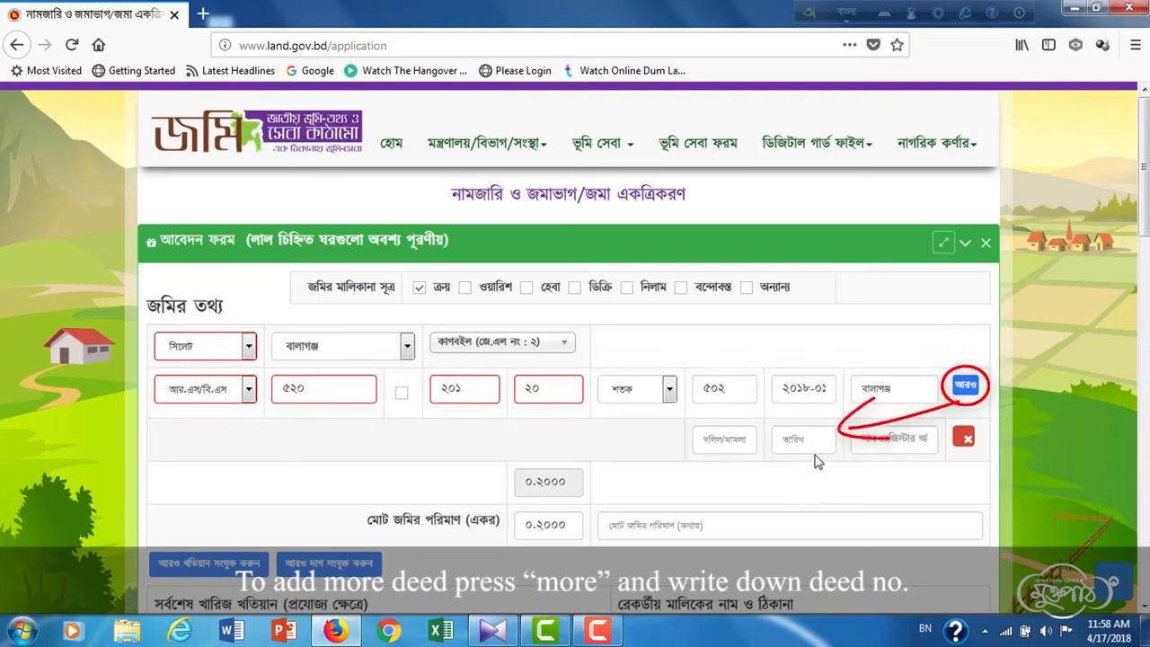
- Remove the extra deed row and write the total amount as বিশ শতাংশ
left_click(965, 438)
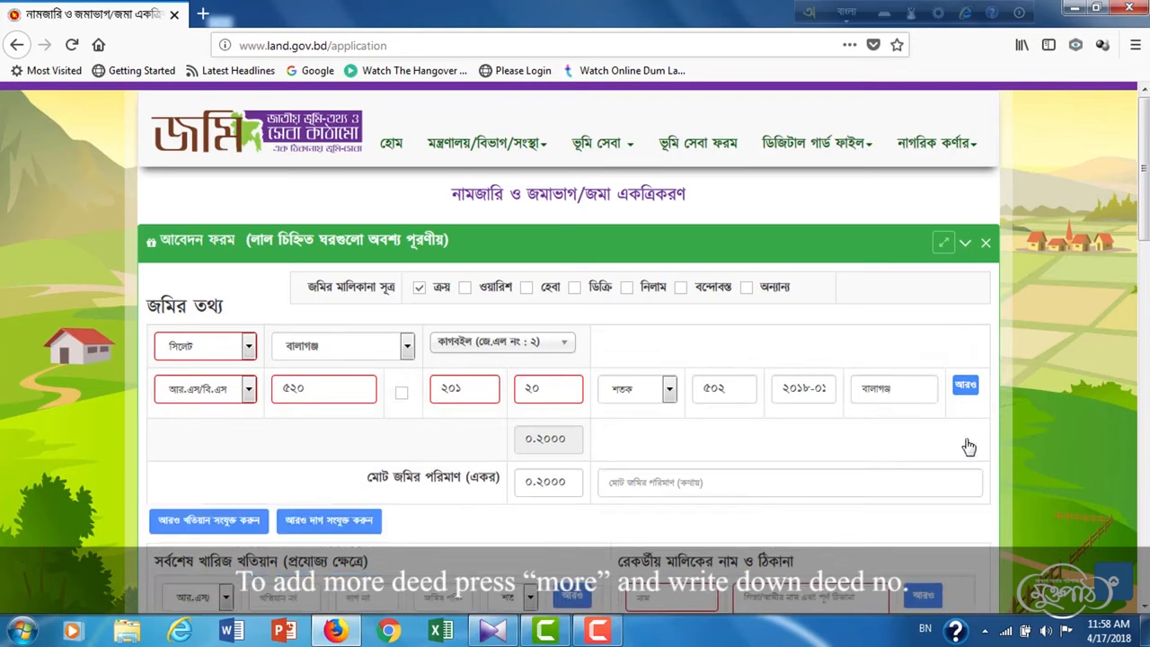
left_click(755, 482)
type("bis ")
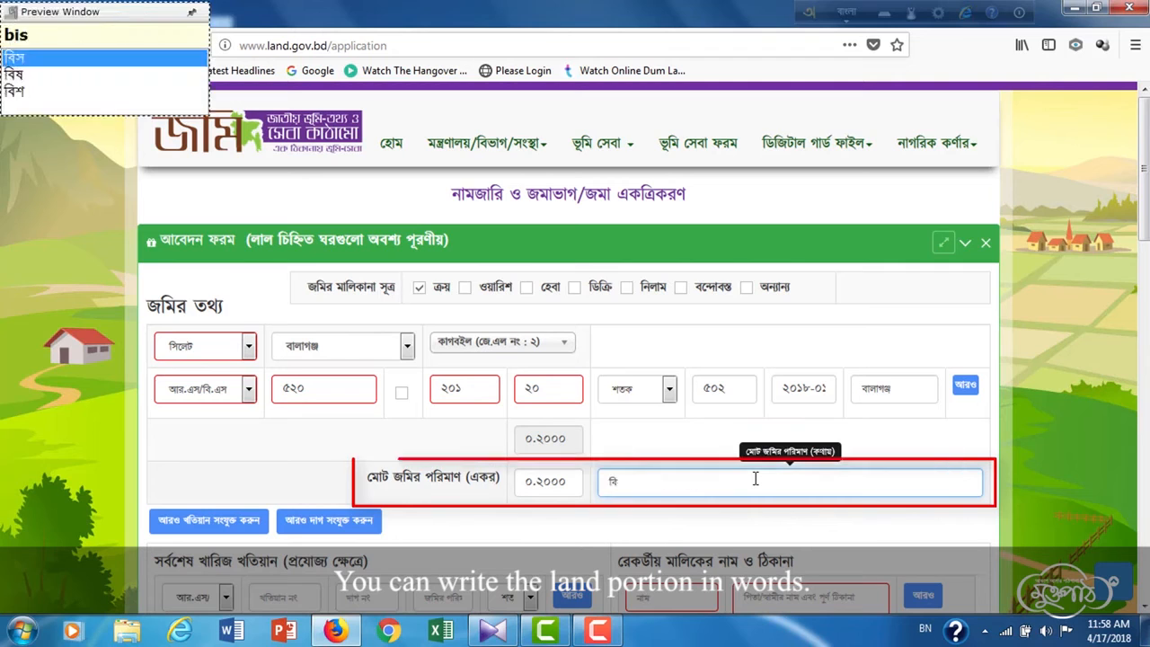
type("shotangsh")
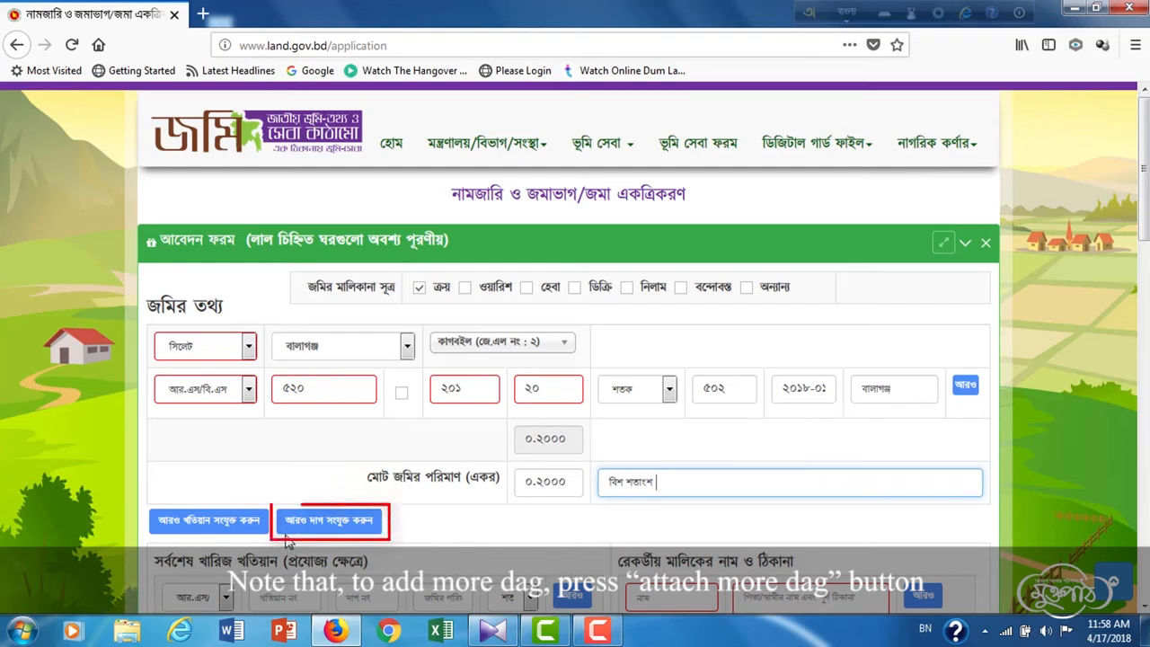
- Add and then delete an extra dag row and an extra khatian row
left_click(329, 526)
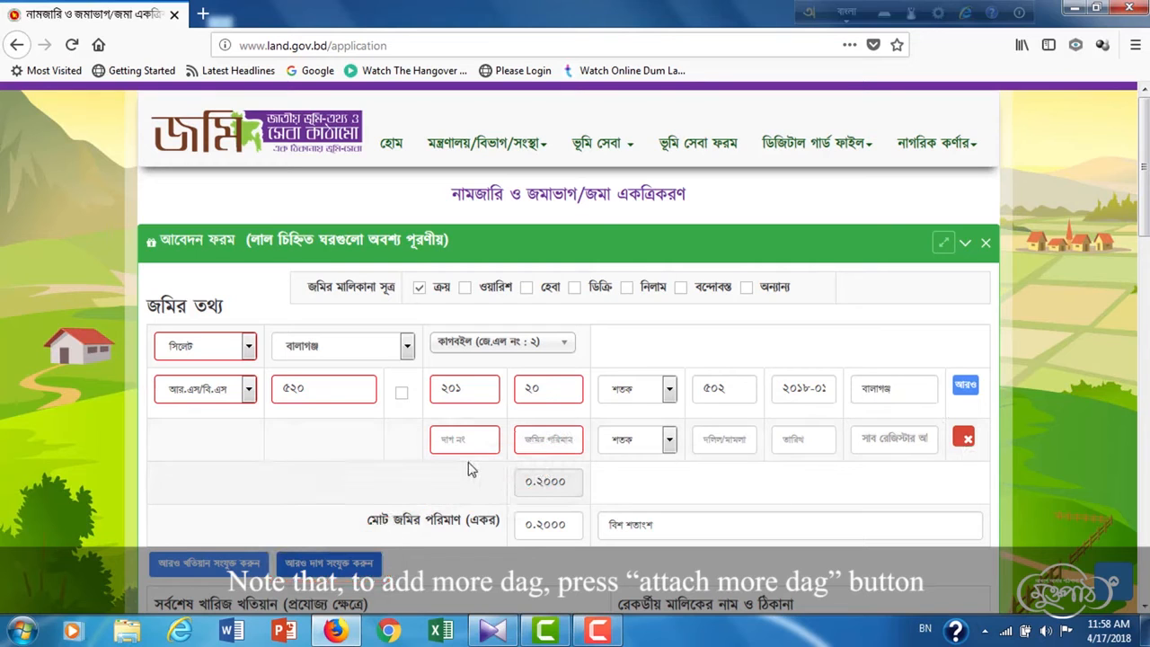
left_click(973, 441)
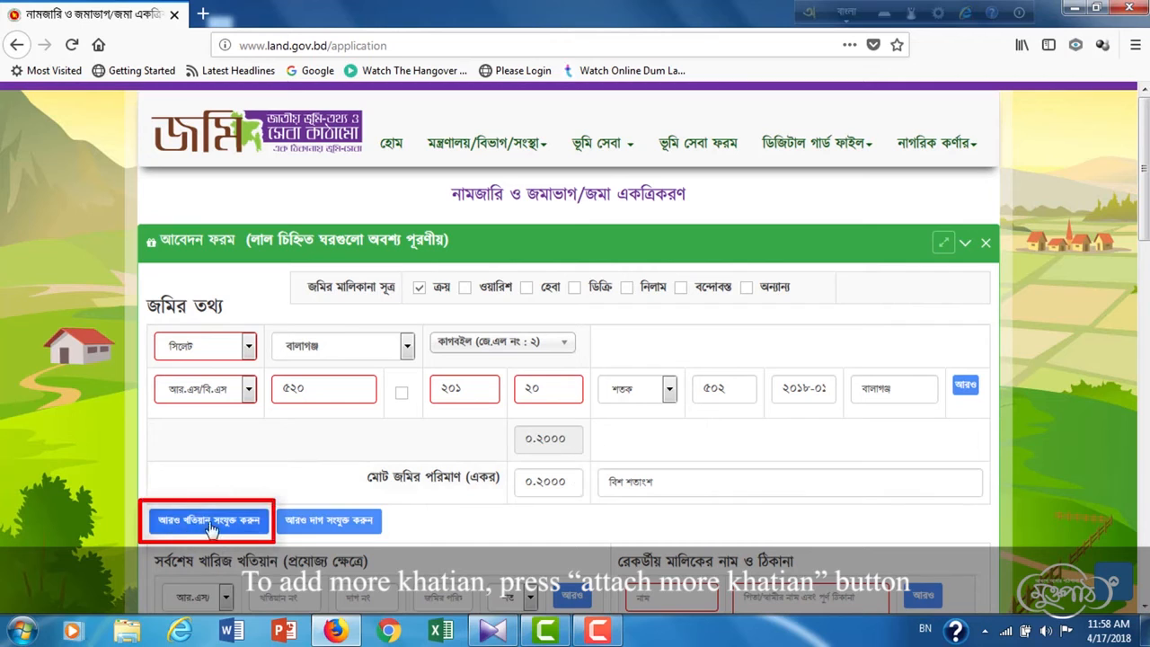
left_click(209, 523)
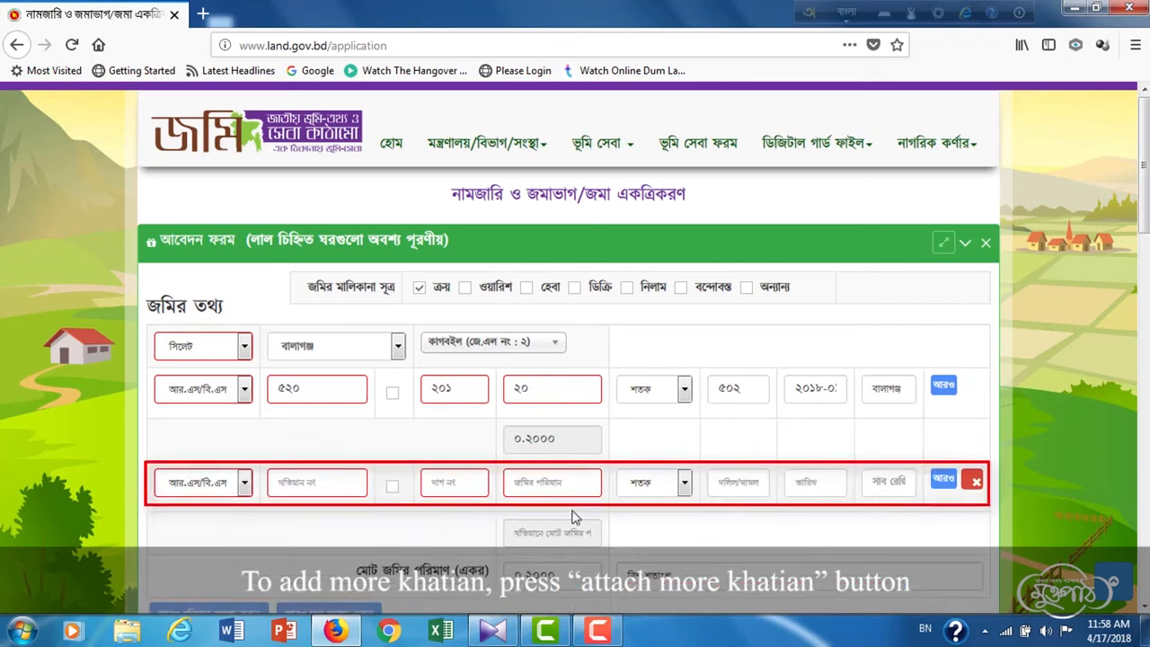
left_click(975, 482)
scroll(727, 472, "down", 3)
- Fill in the recorded owner's name and father's name with village, removing an extra owner row
scroll(726, 472, "down", 1)
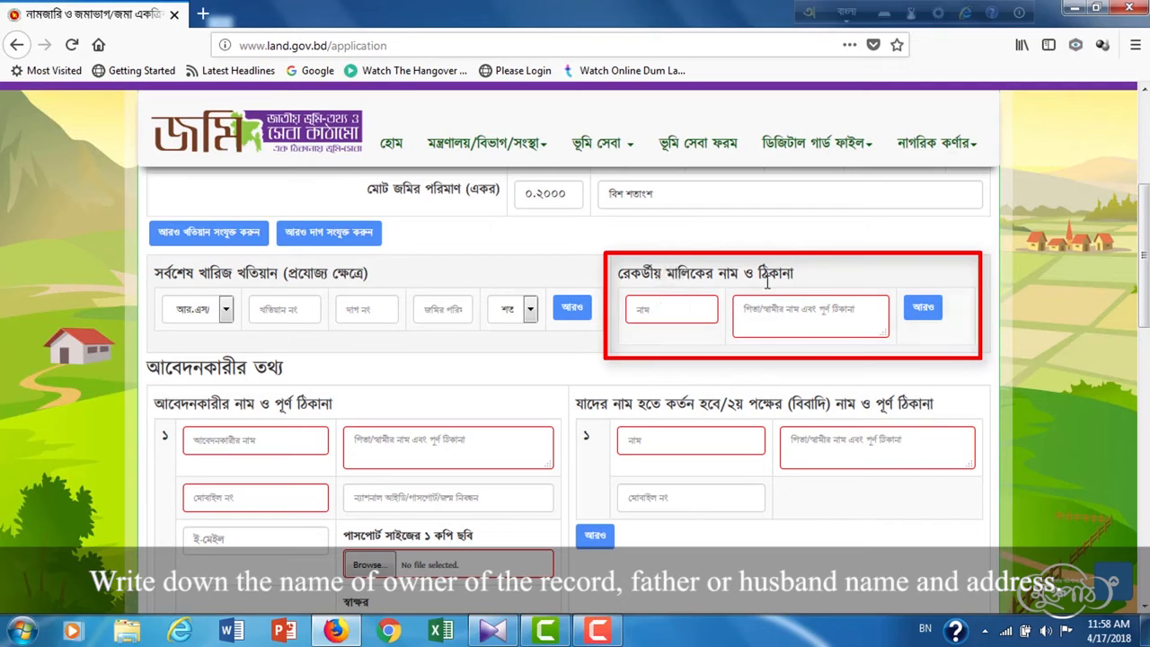
left_click(673, 314)
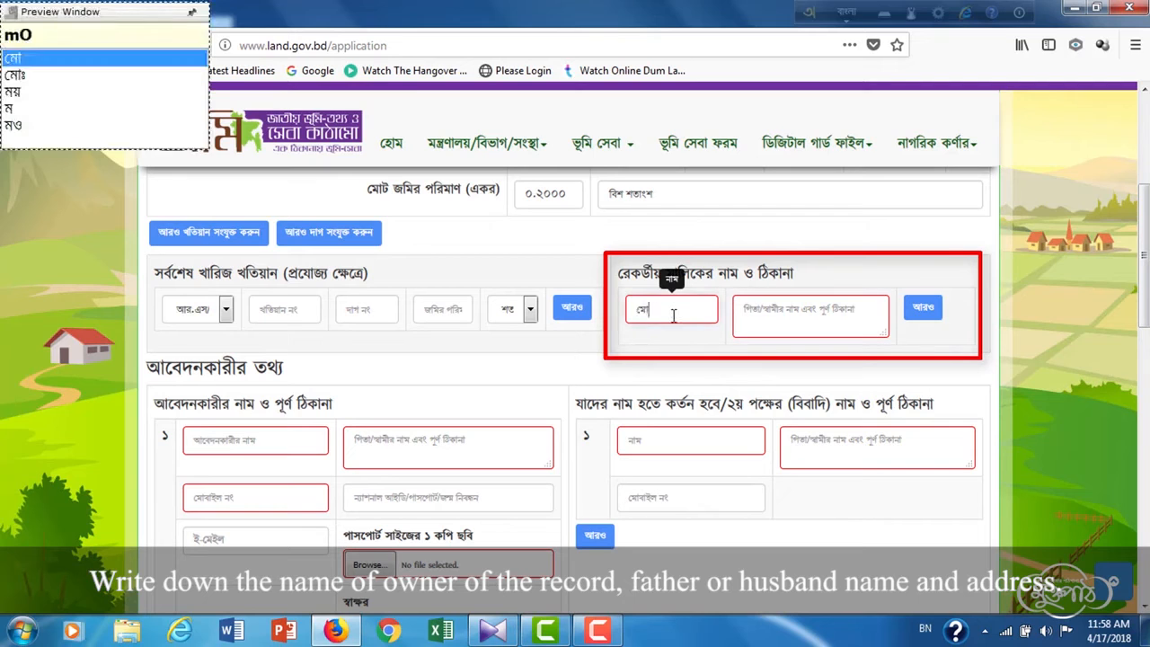
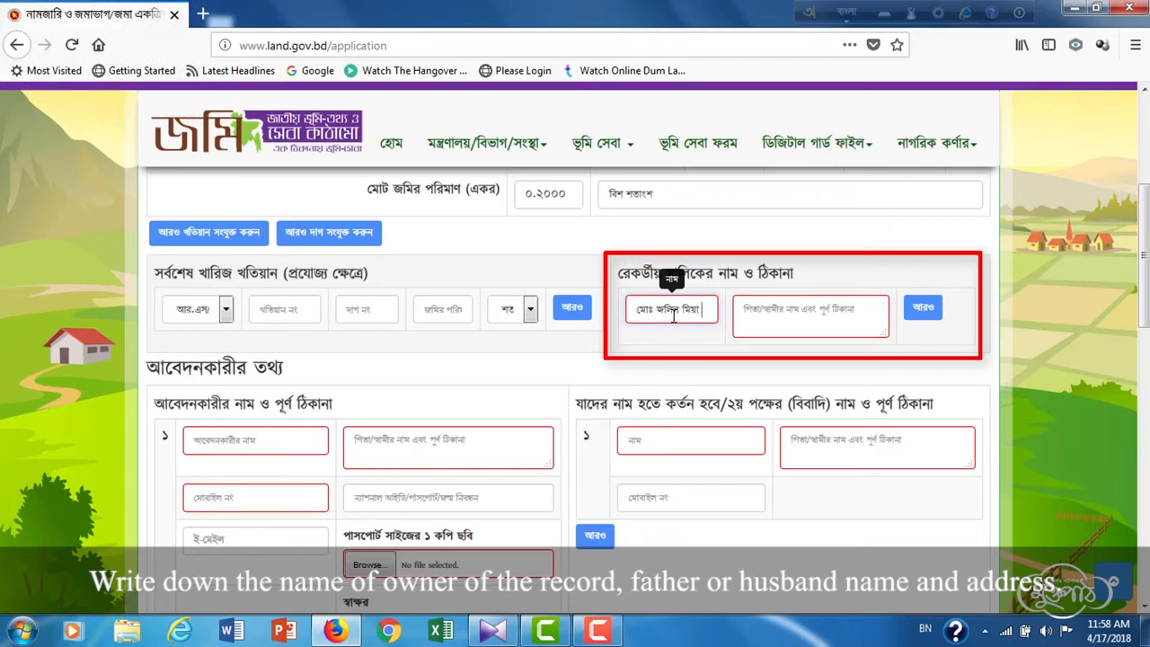
left_click(795, 314)
type("pita")
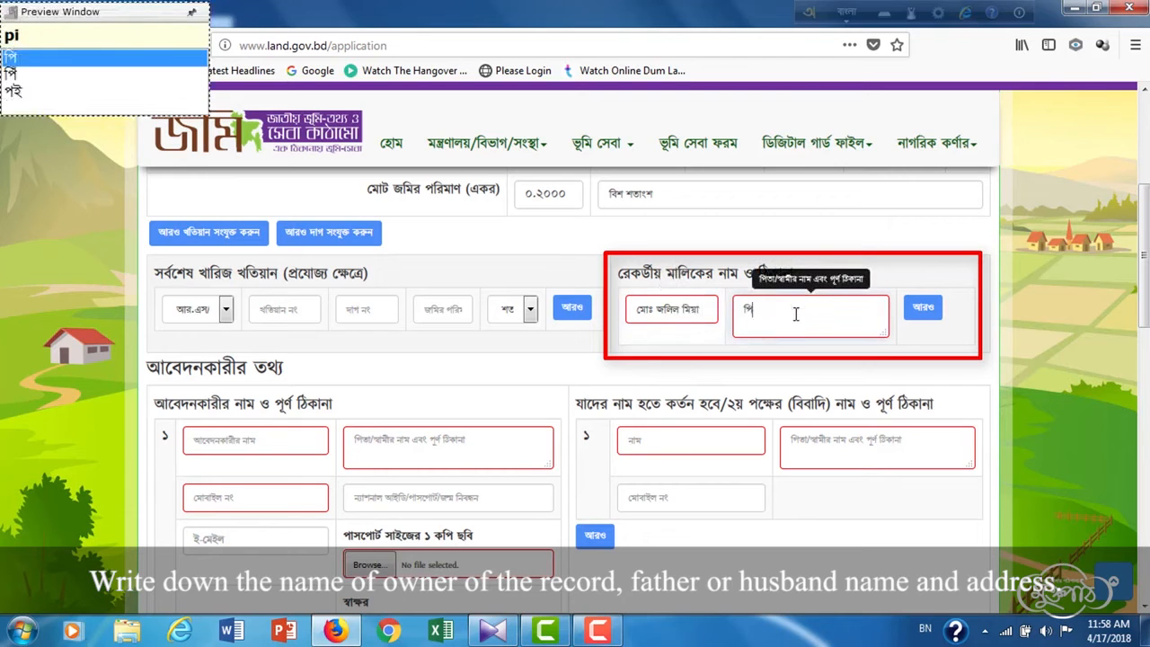
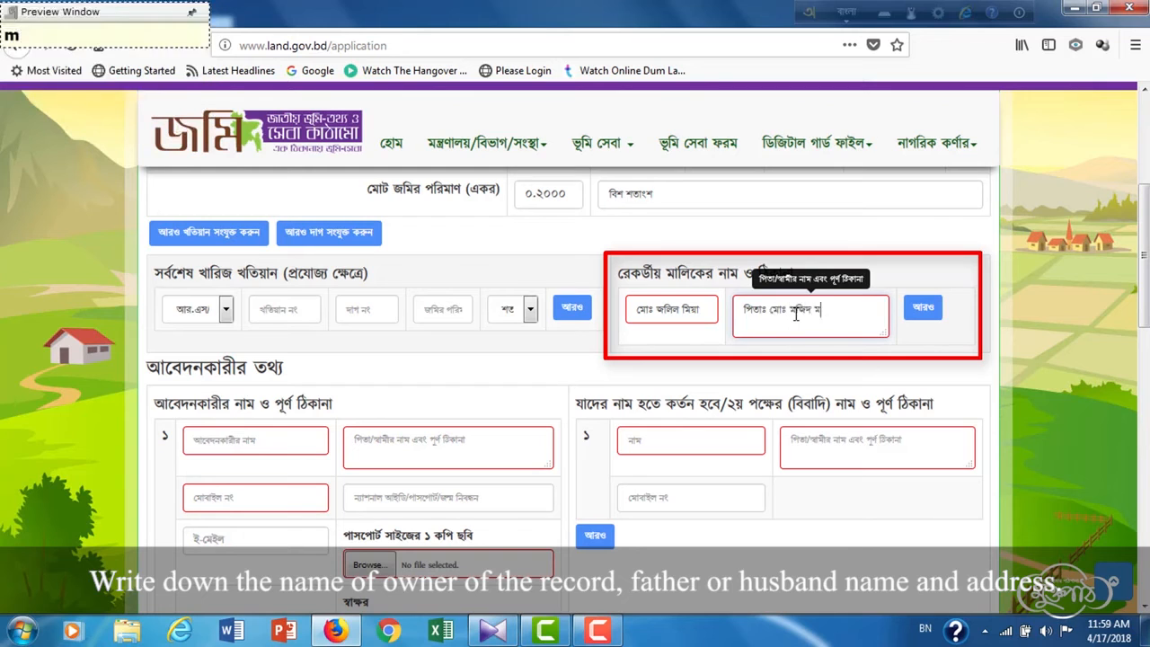
type(", sang")
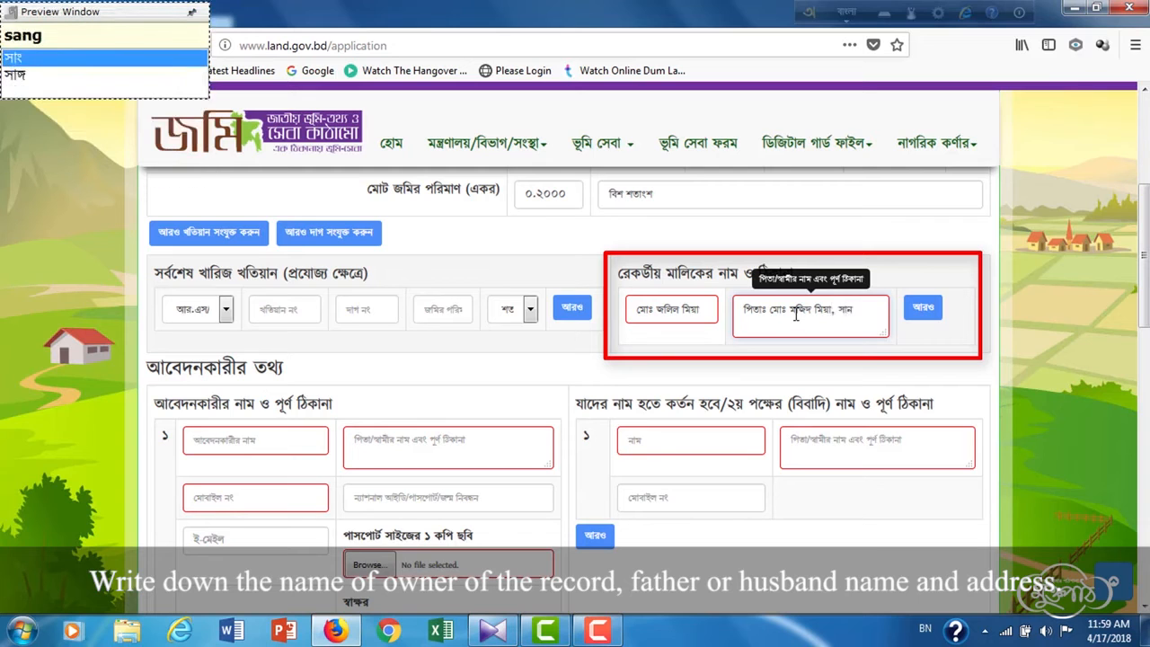
type(": Dhal")
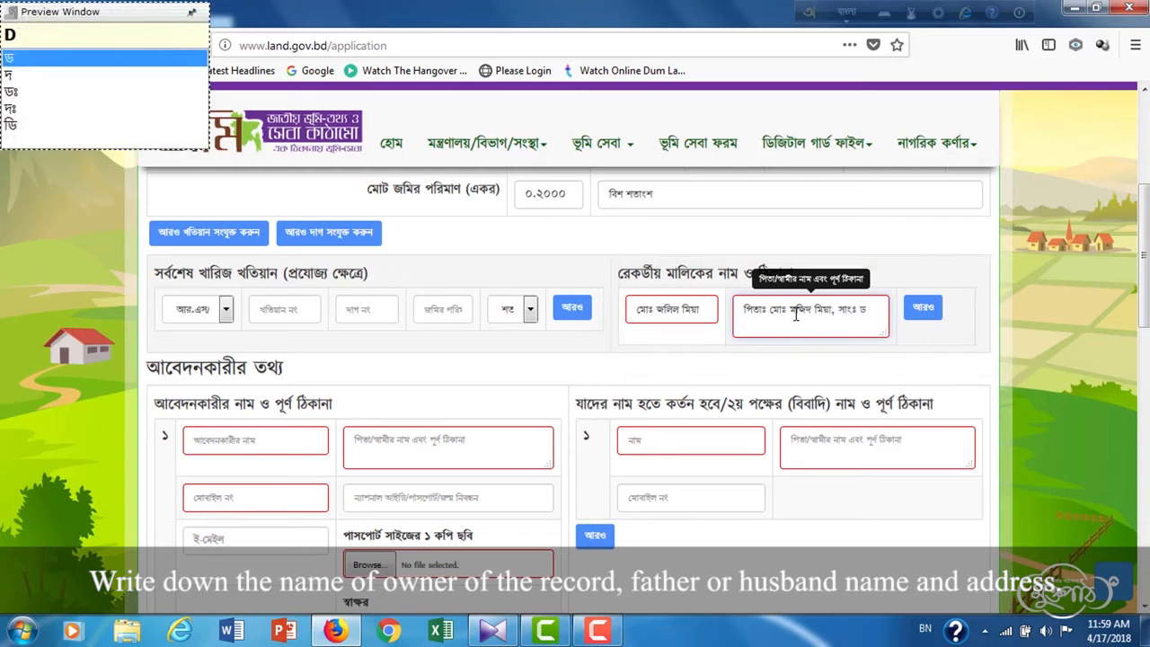
type("uya")
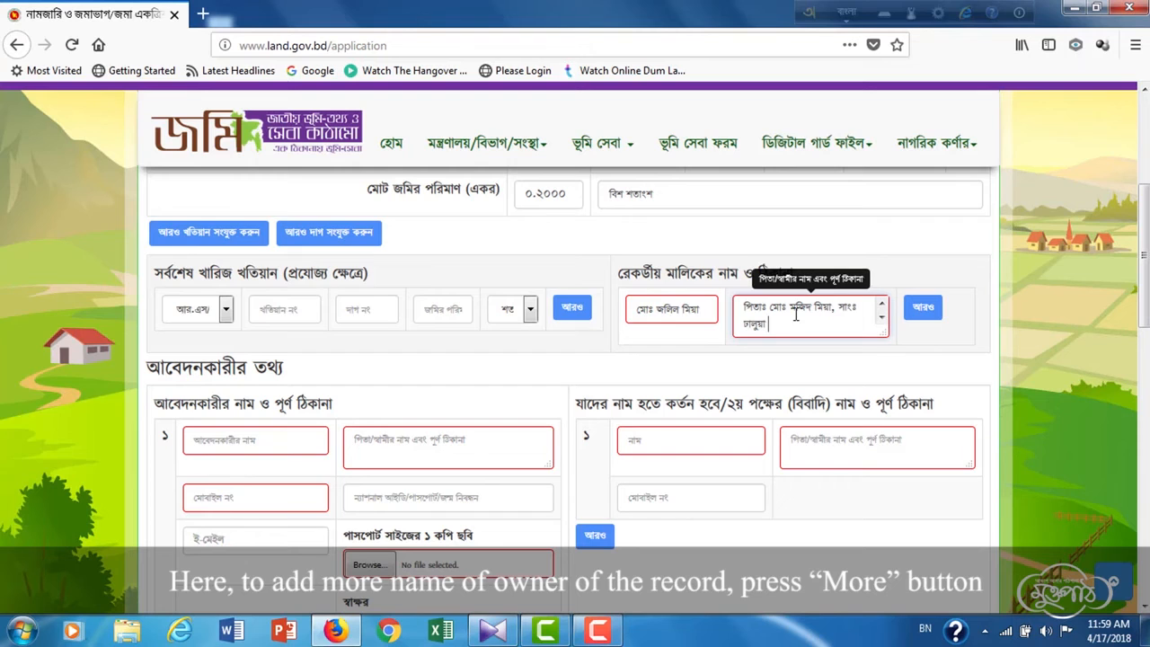
left_click(930, 312)
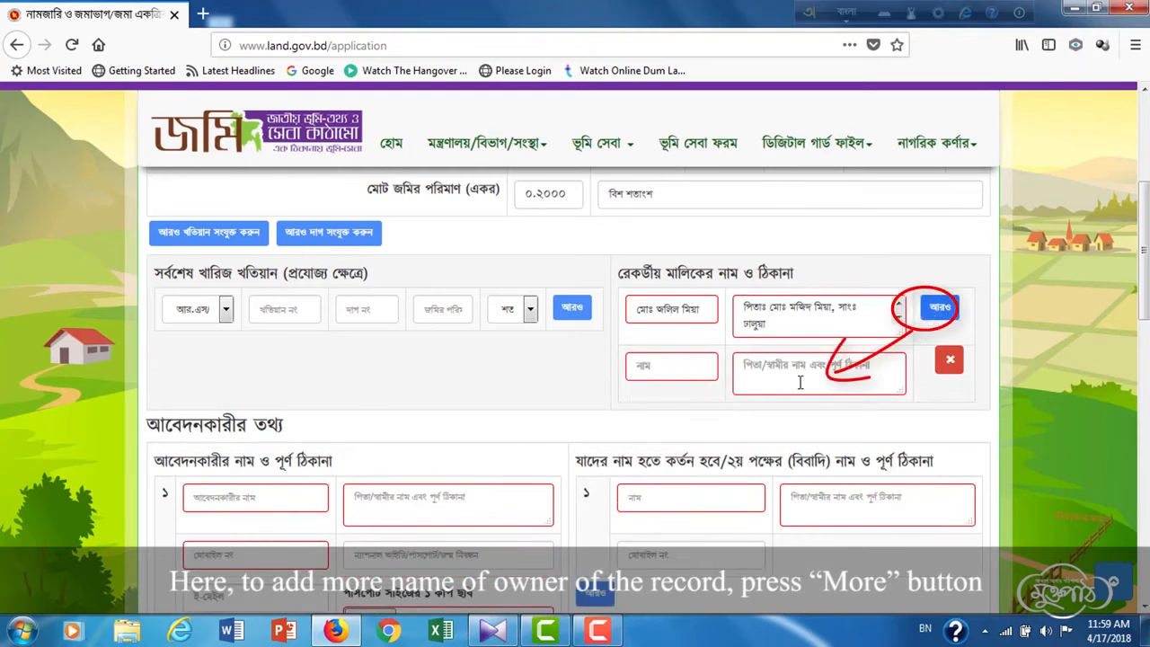
left_click(949, 362)
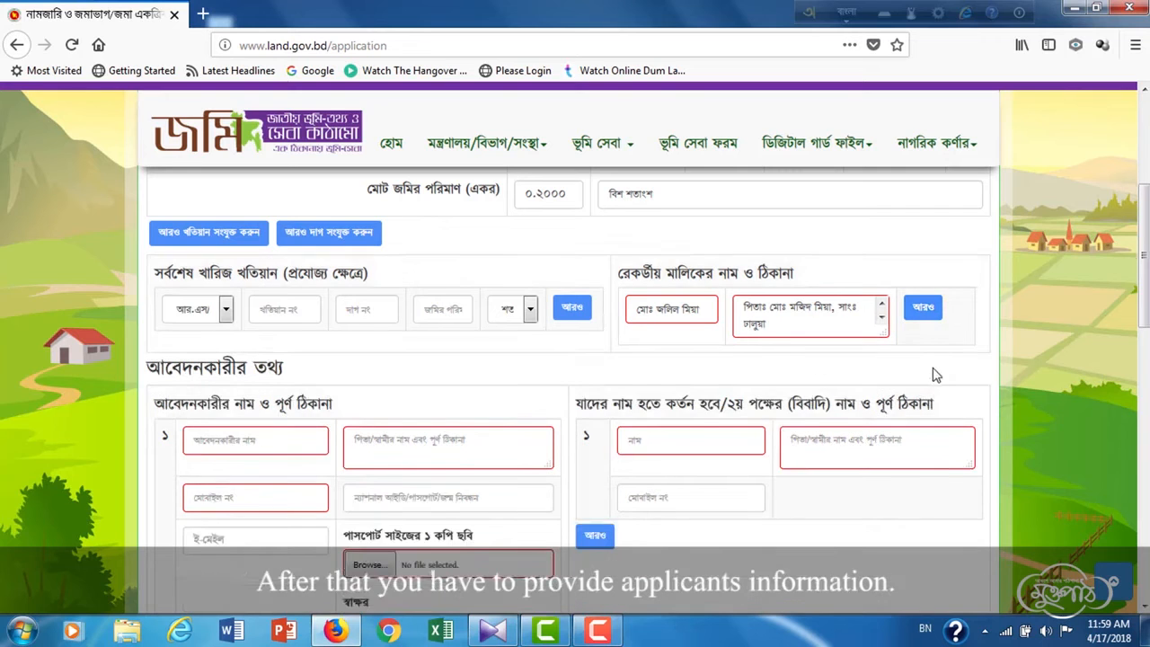
- Enter the applicant's name and father's name with village address
scroll(930, 375, "down", 2)
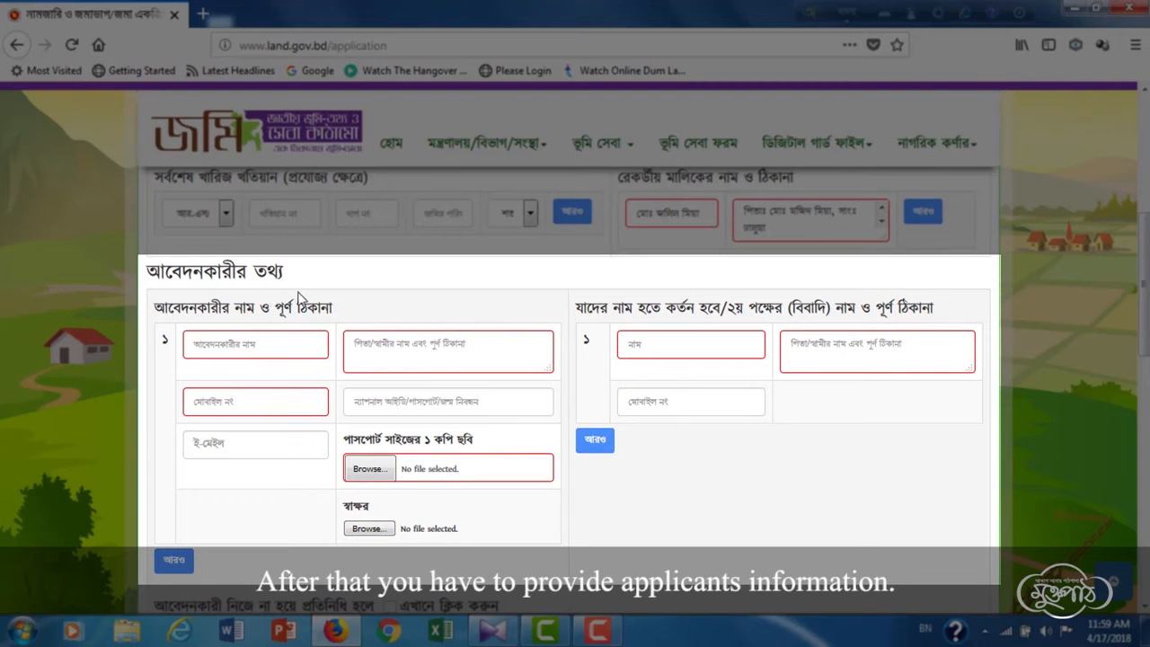
left_click(282, 344)
type("mIO")
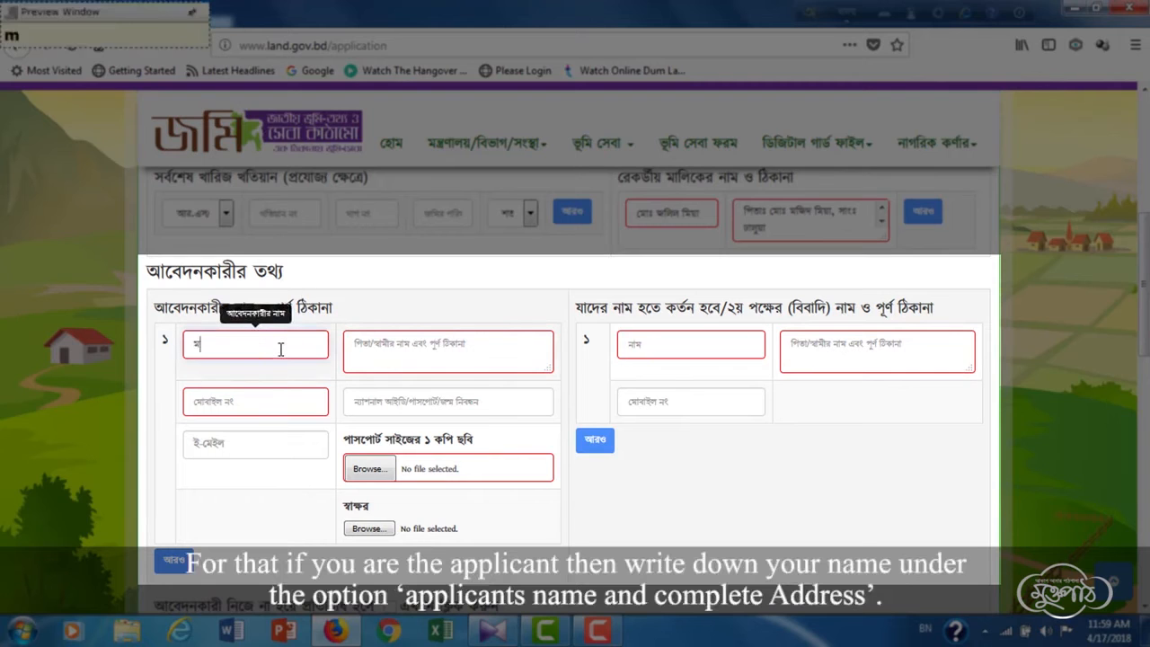
key("BackSpace")
key("BackSpace")
key("BackSpace")
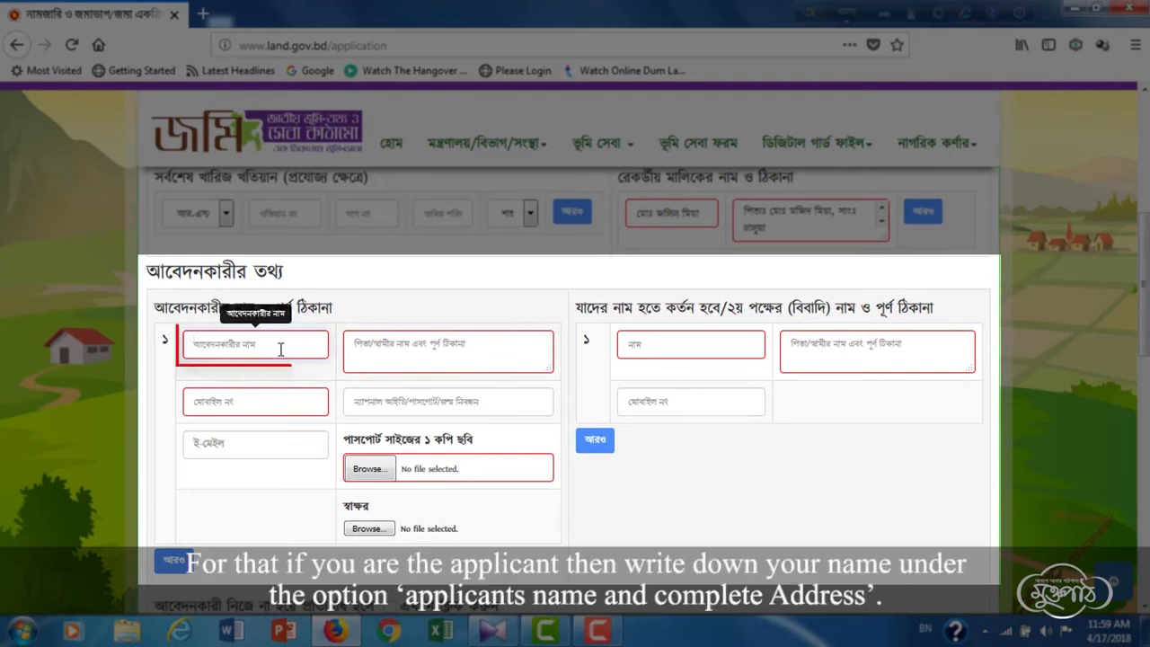
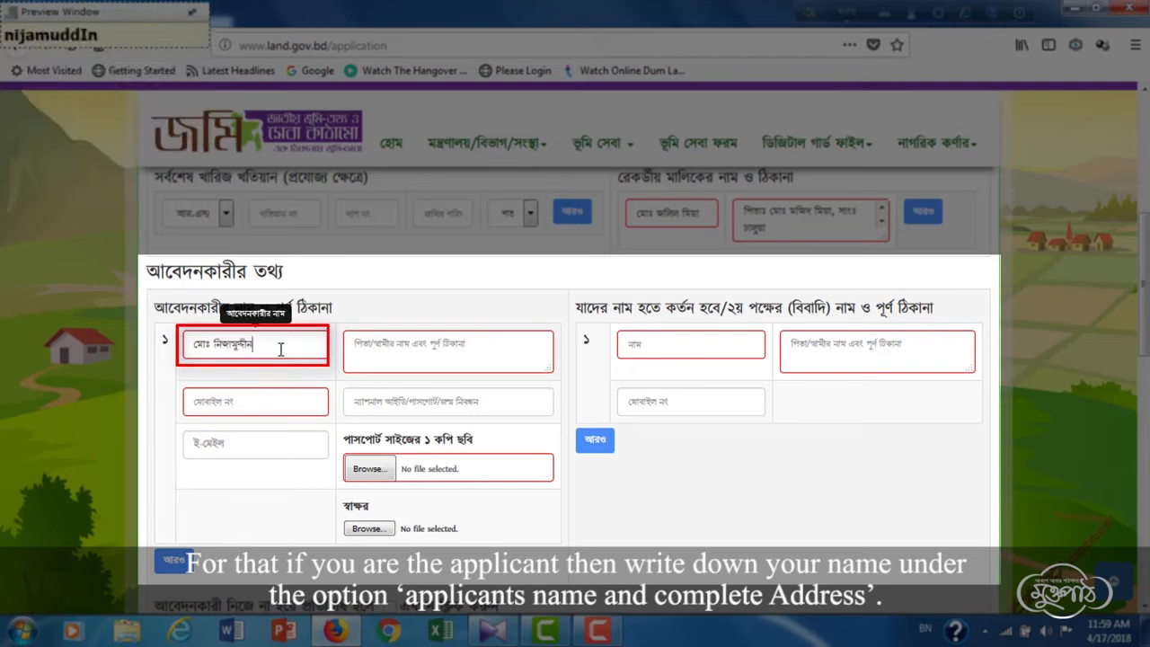
left_click(377, 352)
type("p")
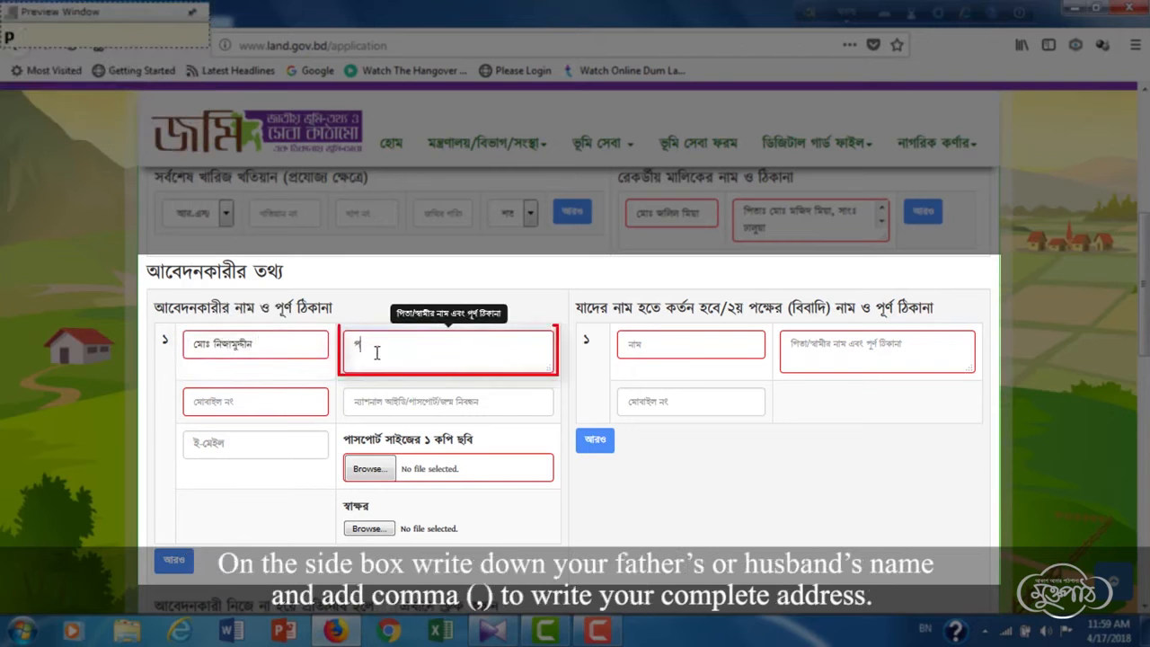
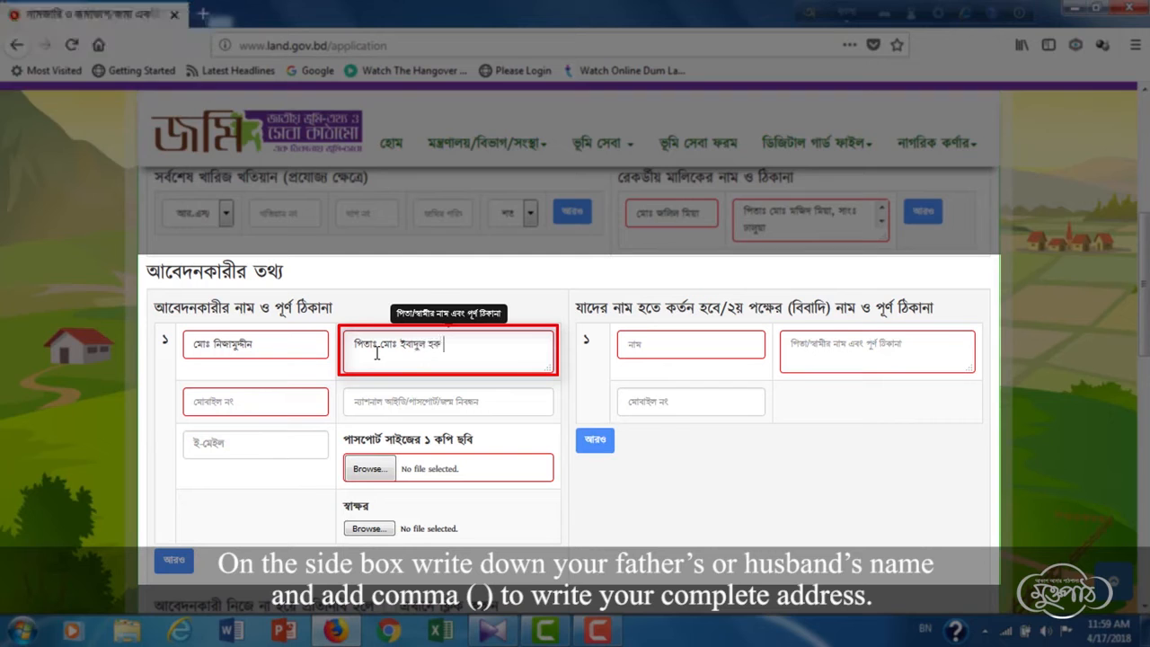
key("Left")
key("Left")
key("Left")
key("BackSpace")
type(":")
- Fill in the applicant's mobile number, national ID number and e-mail address
left_click(264, 400)
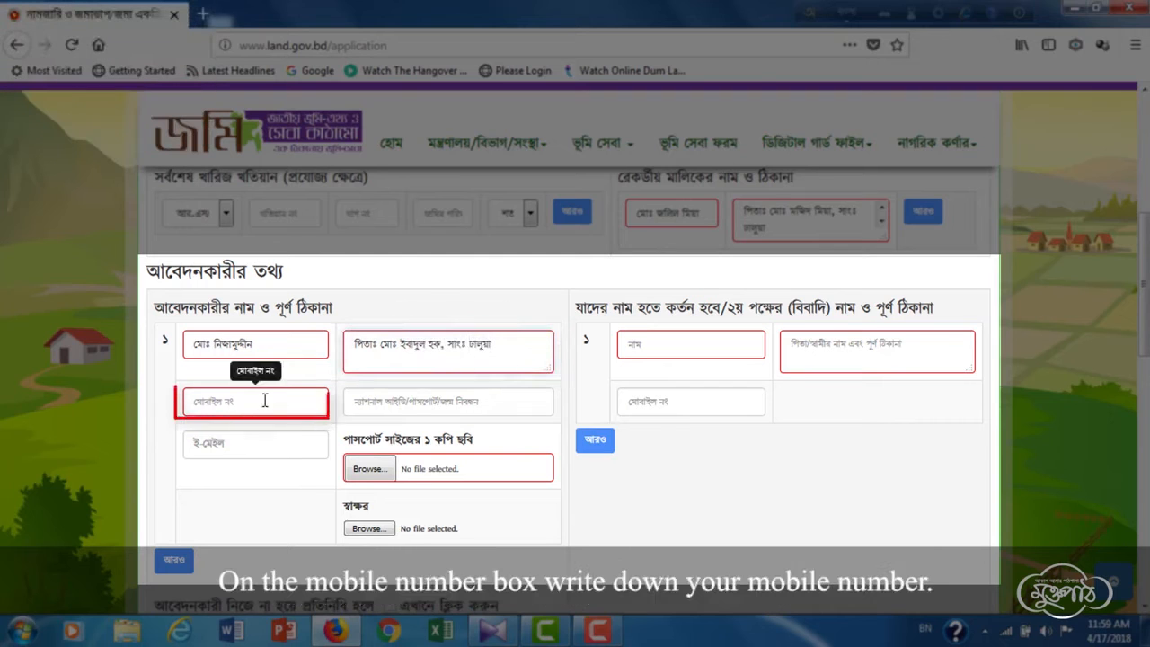
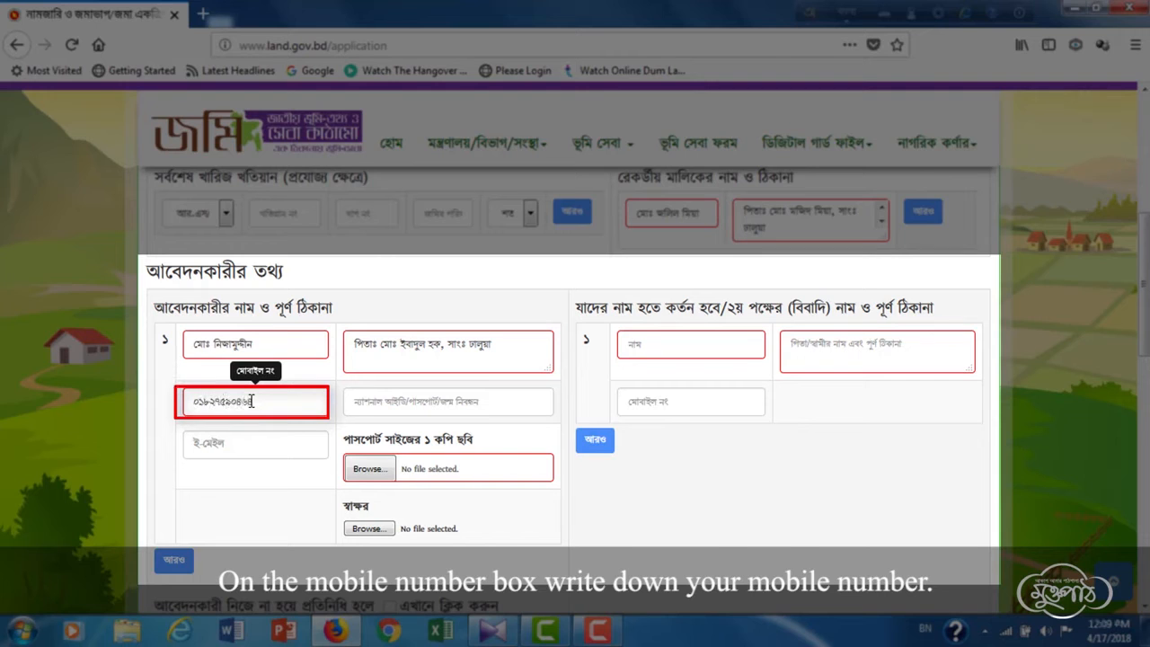
left_click(358, 403)
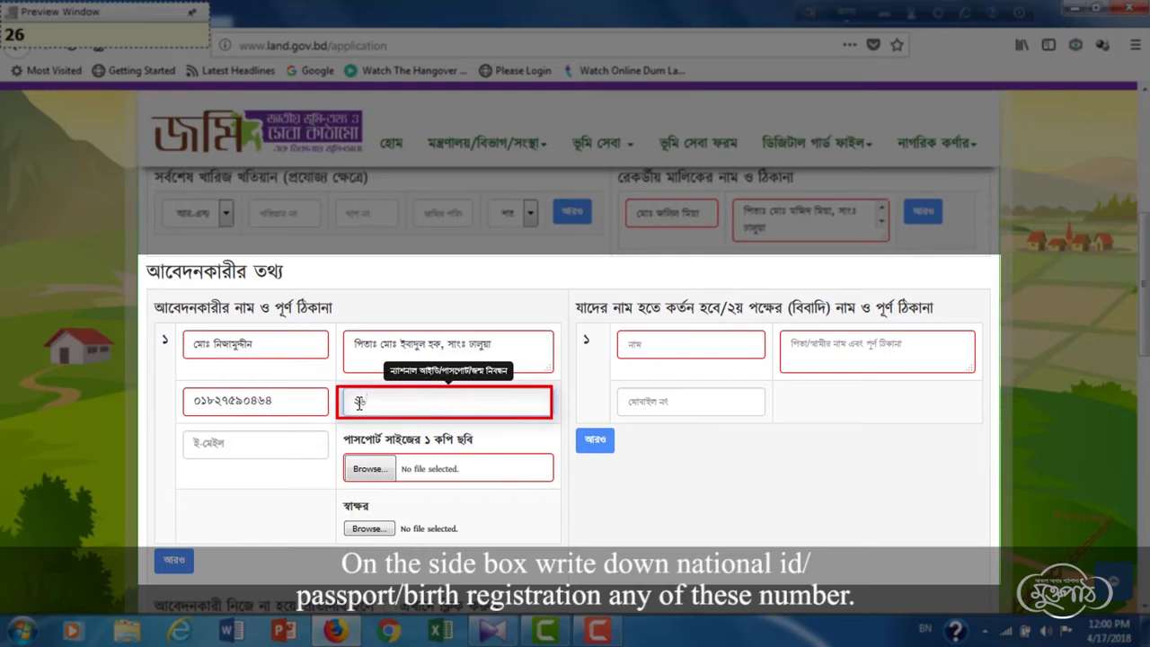
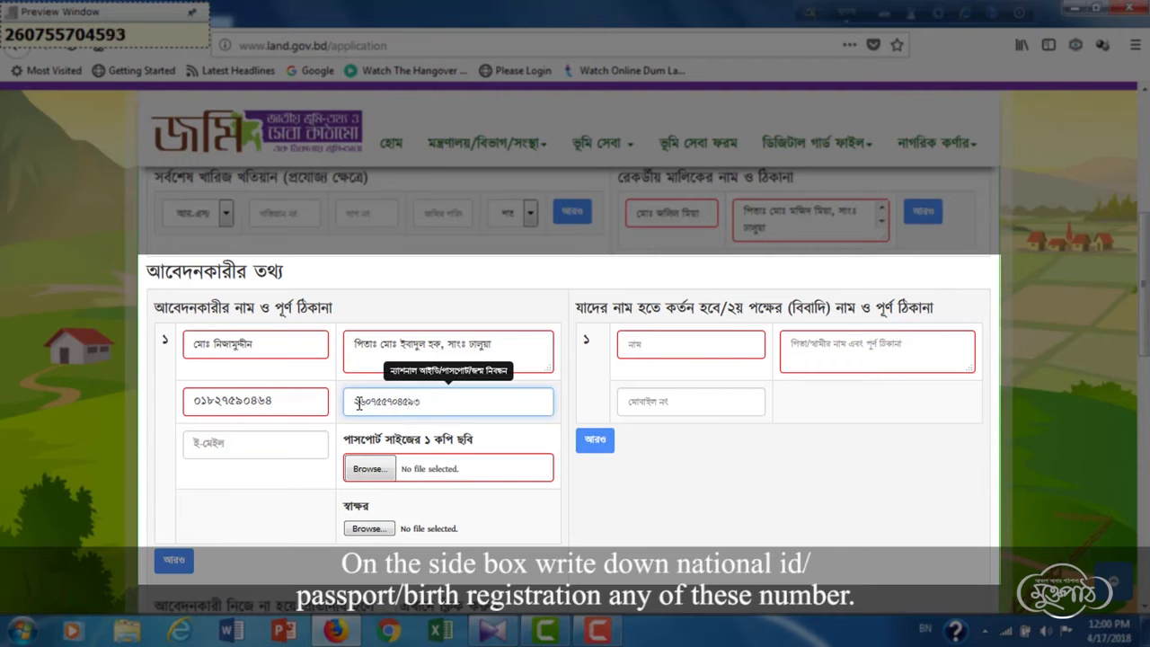
left_click(261, 438)
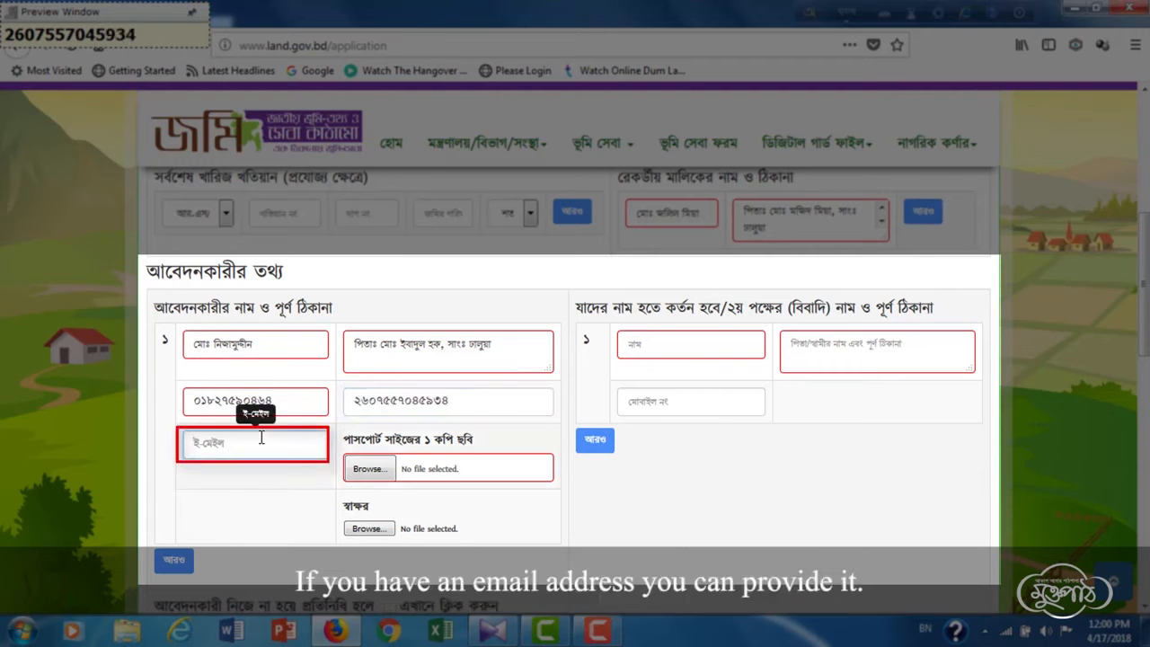
key("F12")
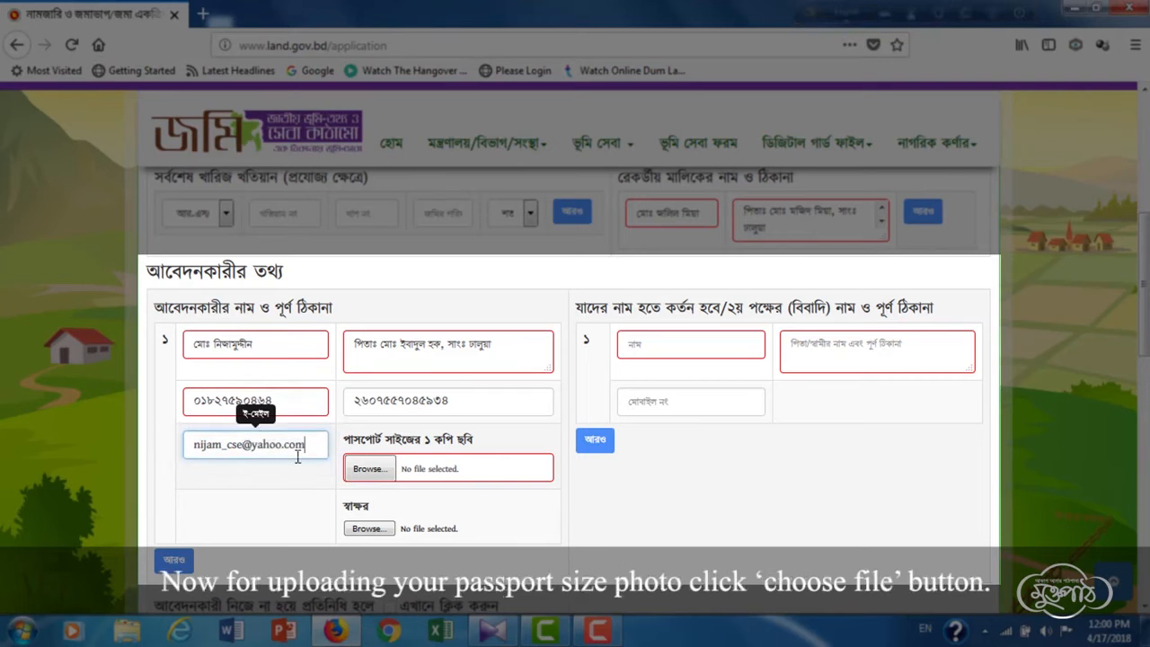
- Upload avatar.png from the Desktop as the applicant's passport-size photo
left_click(370, 476)
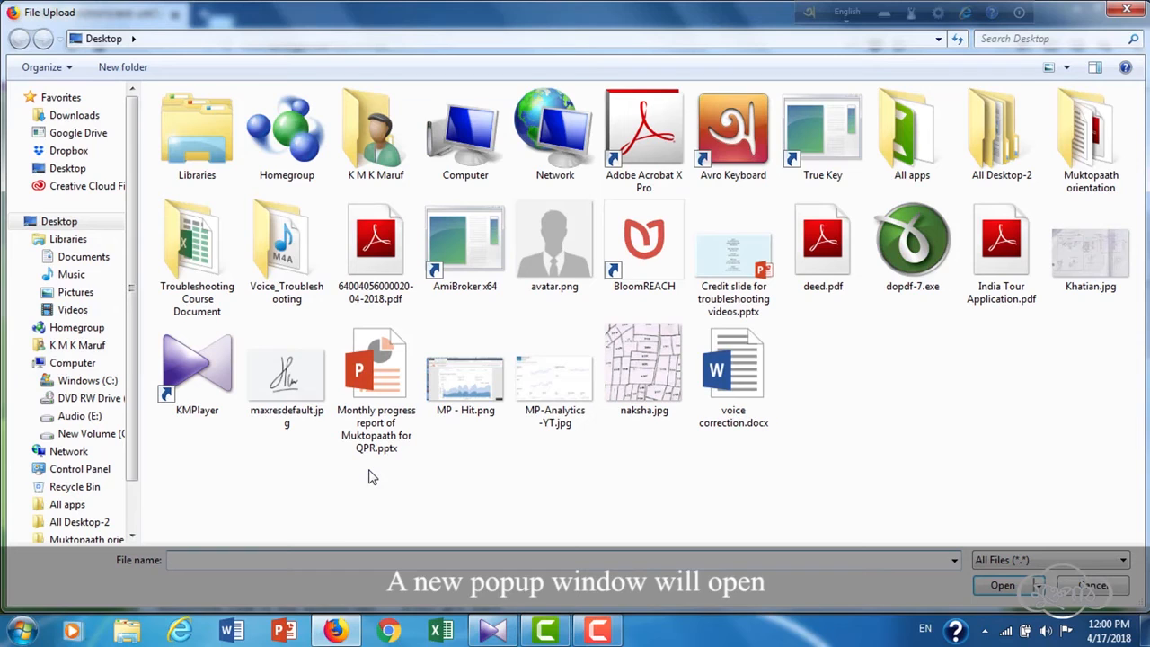
left_click(547, 265)
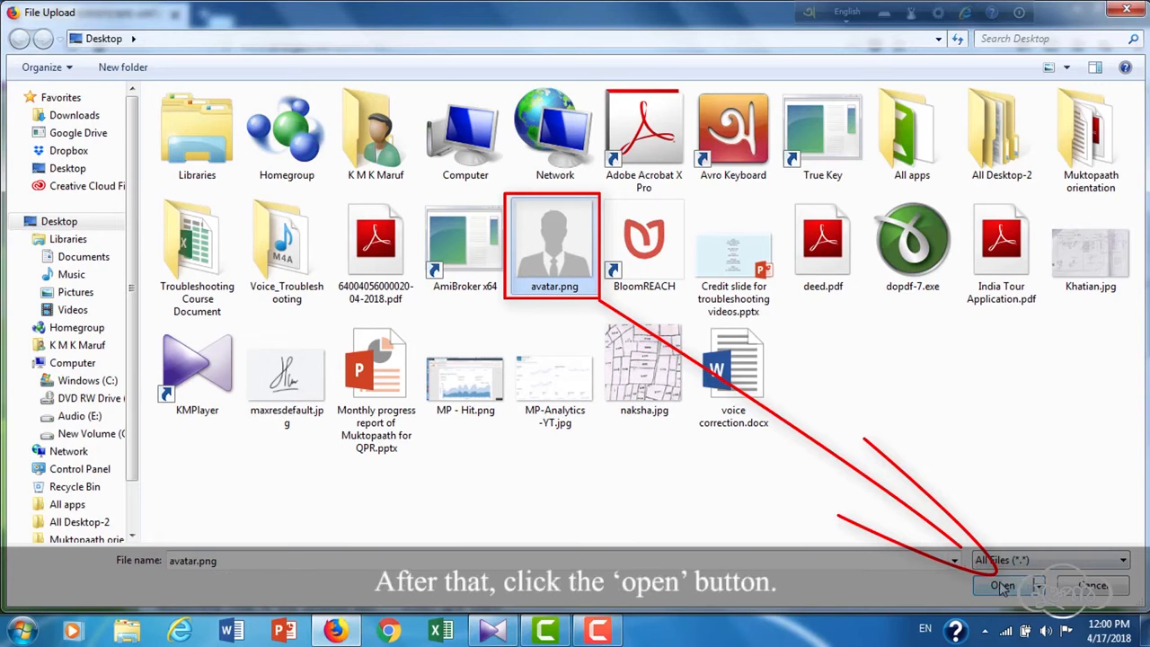
left_click(1001, 586)
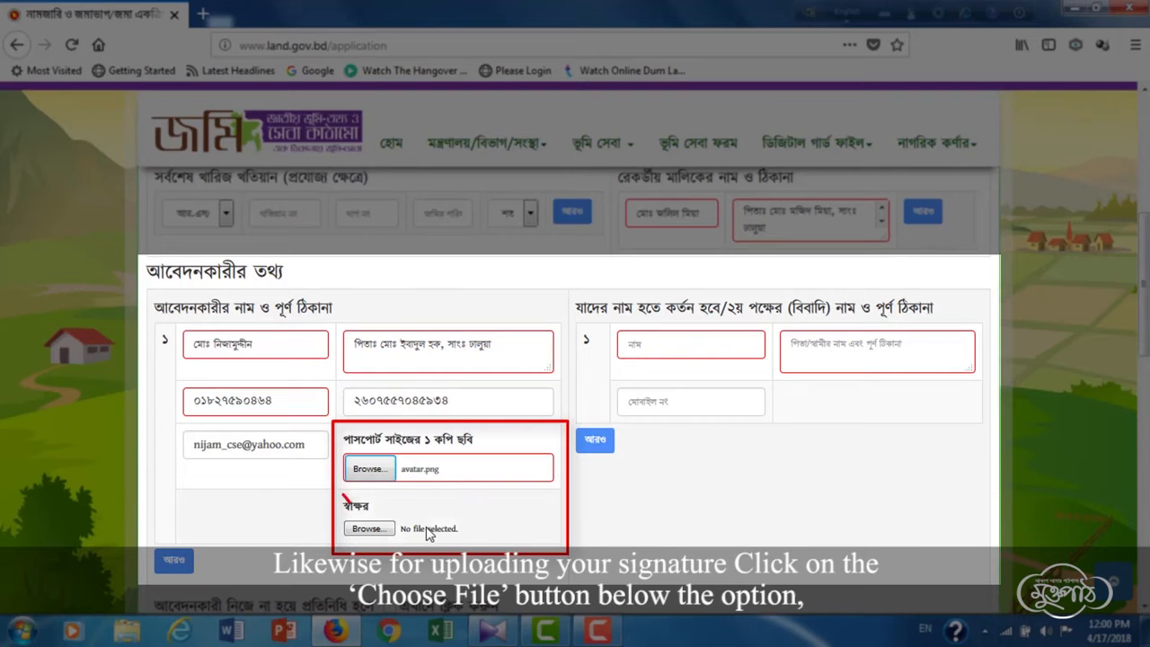
- Upload maxresdefault.jpg as the applicant's signature image
left_click(368, 528)
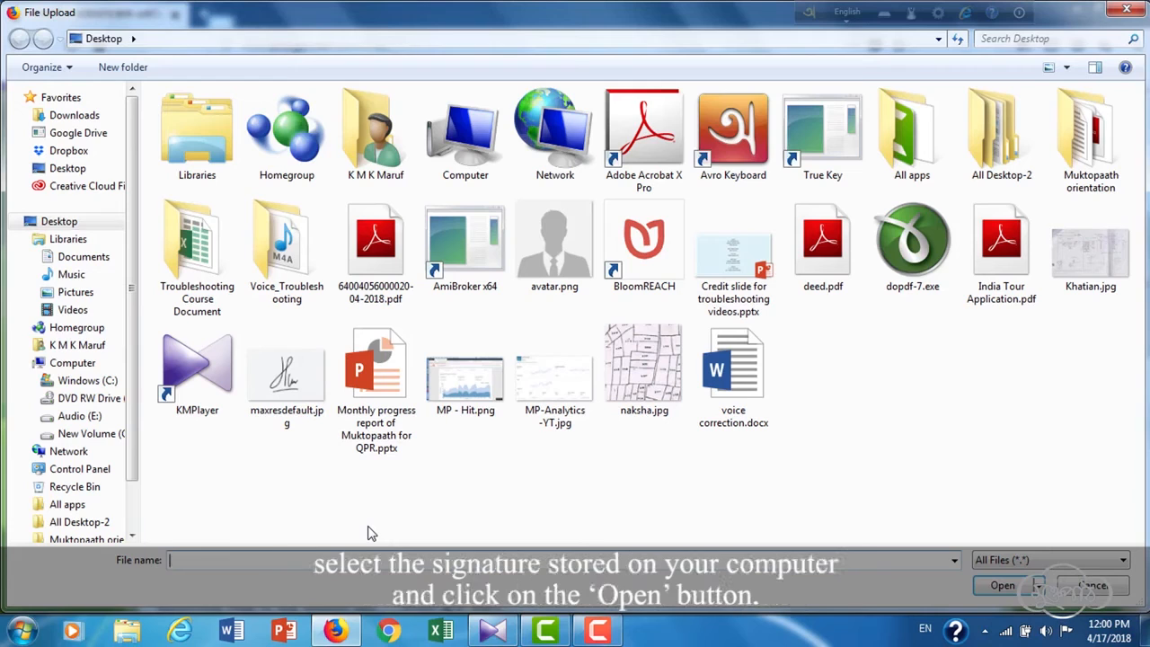
left_click(288, 379)
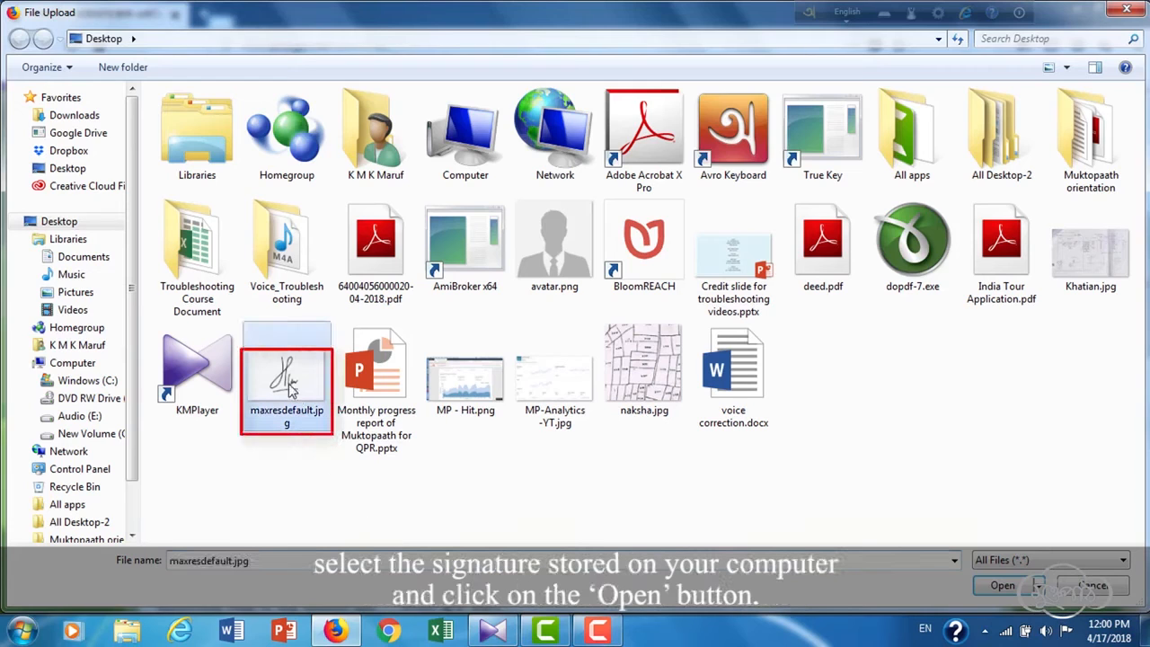
left_click(1002, 587)
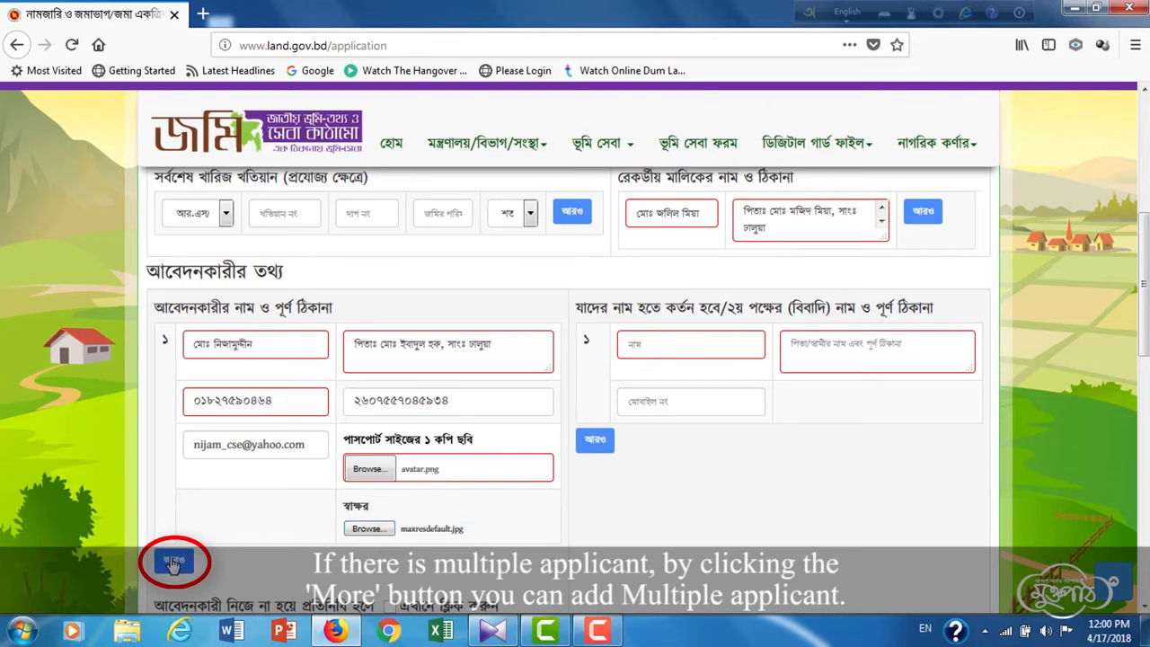
left_click(174, 561)
scroll(252, 530, "down", 5)
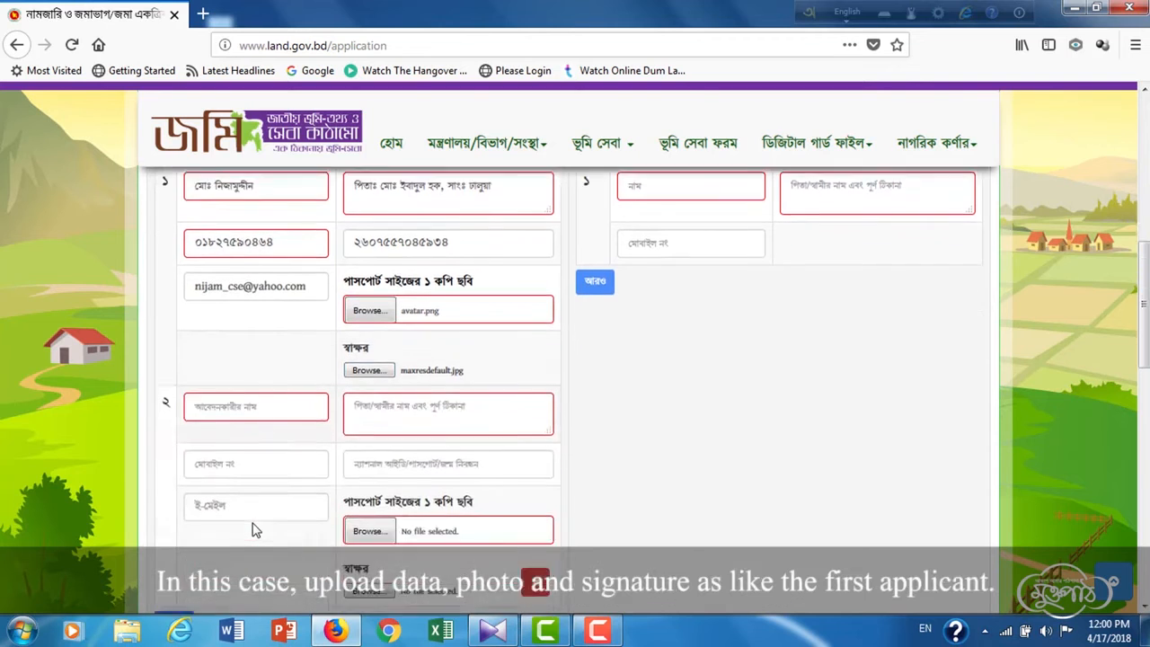
scroll(252, 530, "down", 1)
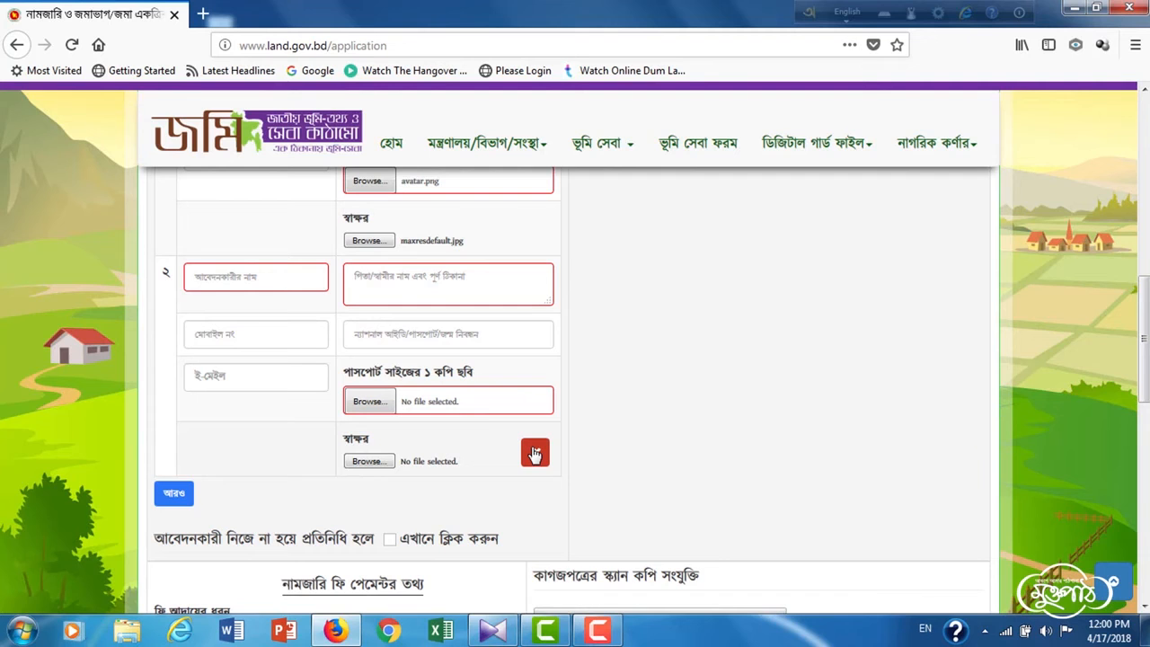
left_click(535, 453)
scroll(723, 463, "up", 5)
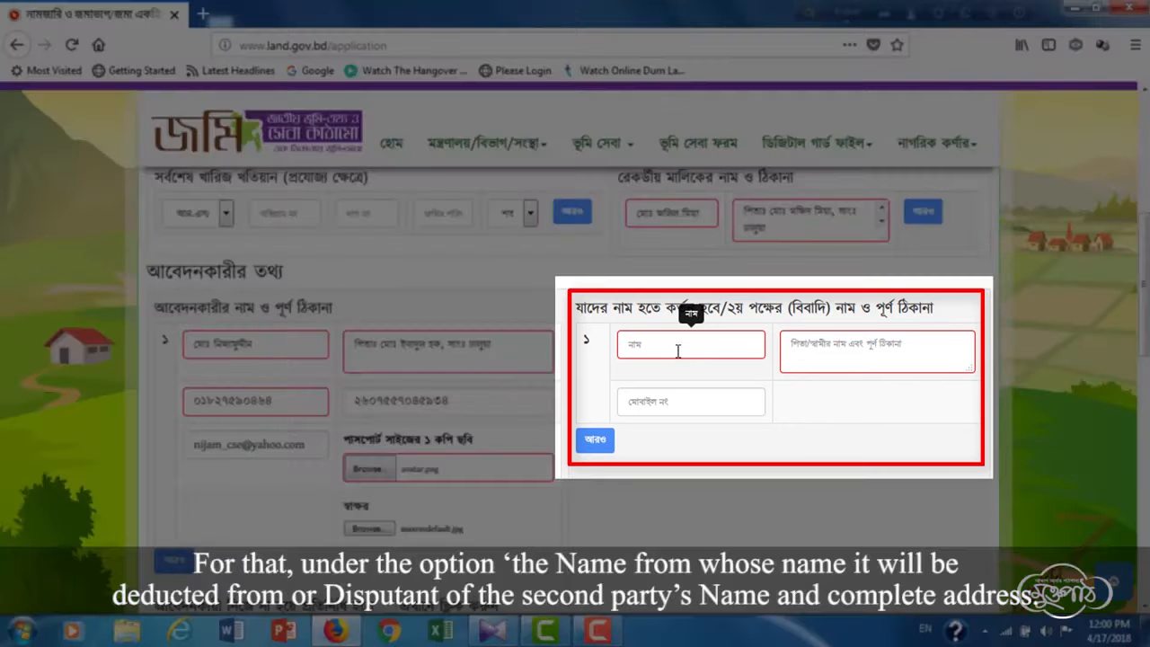
- Enter the second party's name, father's name with village address, and mobile number in a single row
left_click(678, 346)
left_click(847, 360)
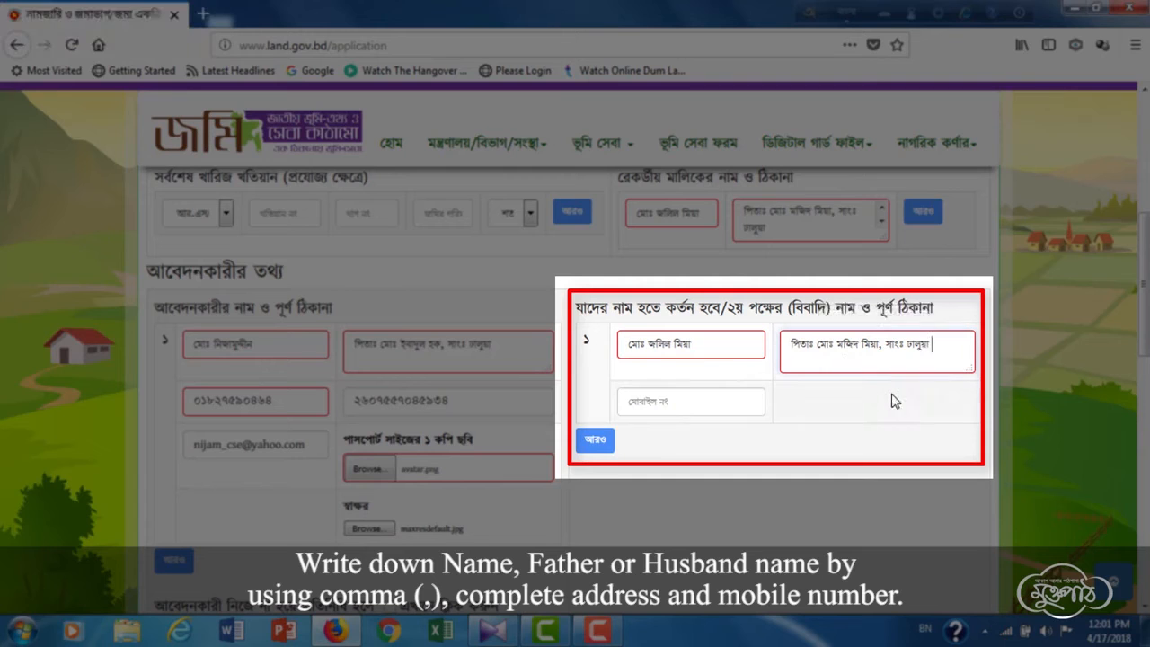
left_click(726, 404)
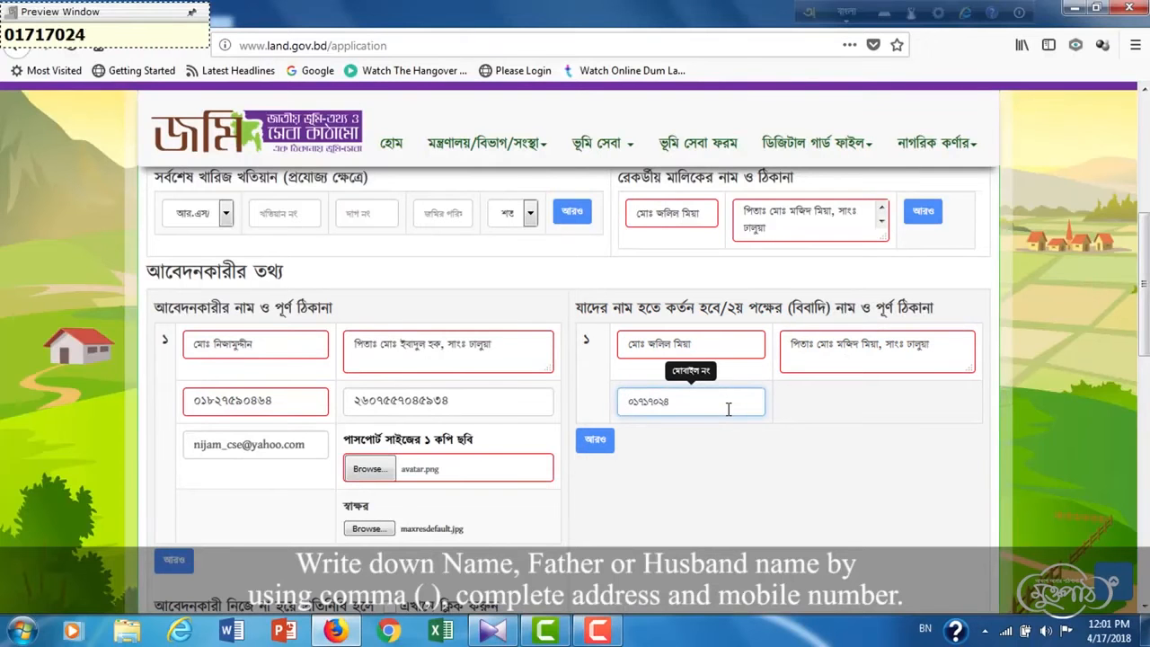
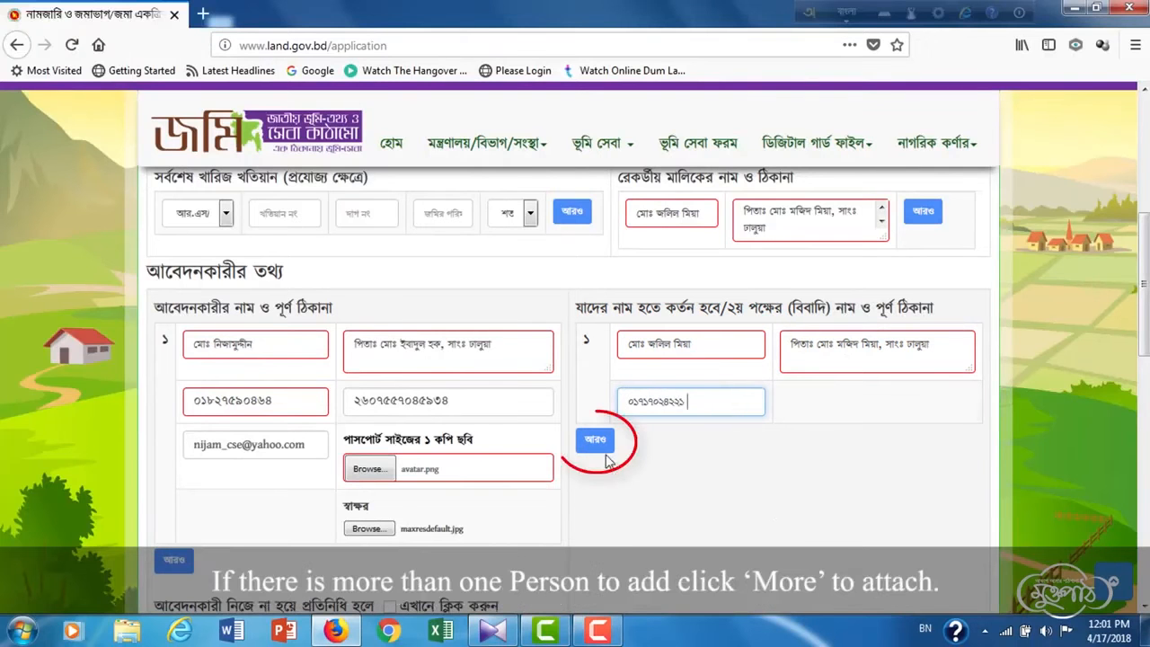
left_click(597, 443)
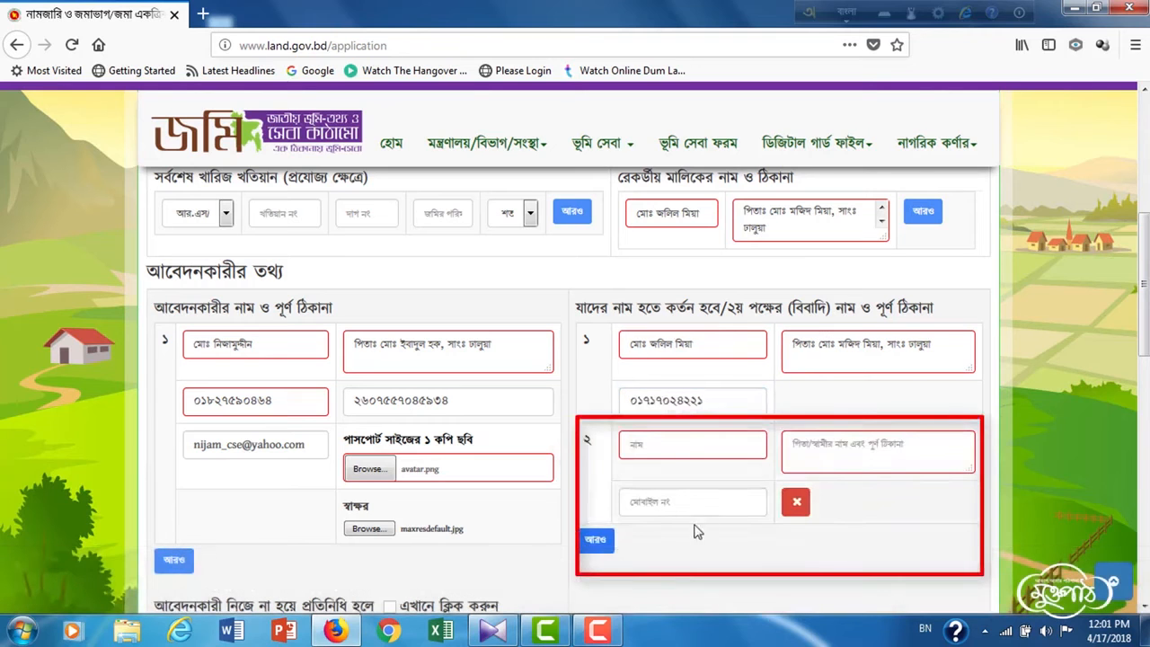
left_click(795, 504)
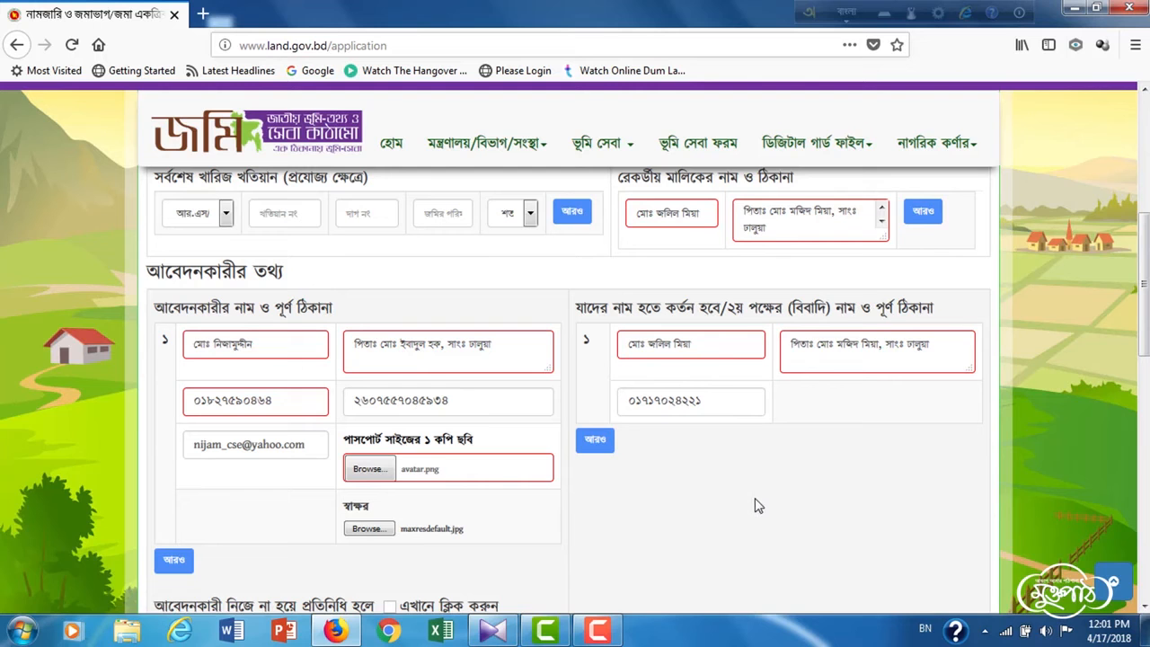
scroll(757, 506, "down", 2)
scroll(756, 505, "down", 3)
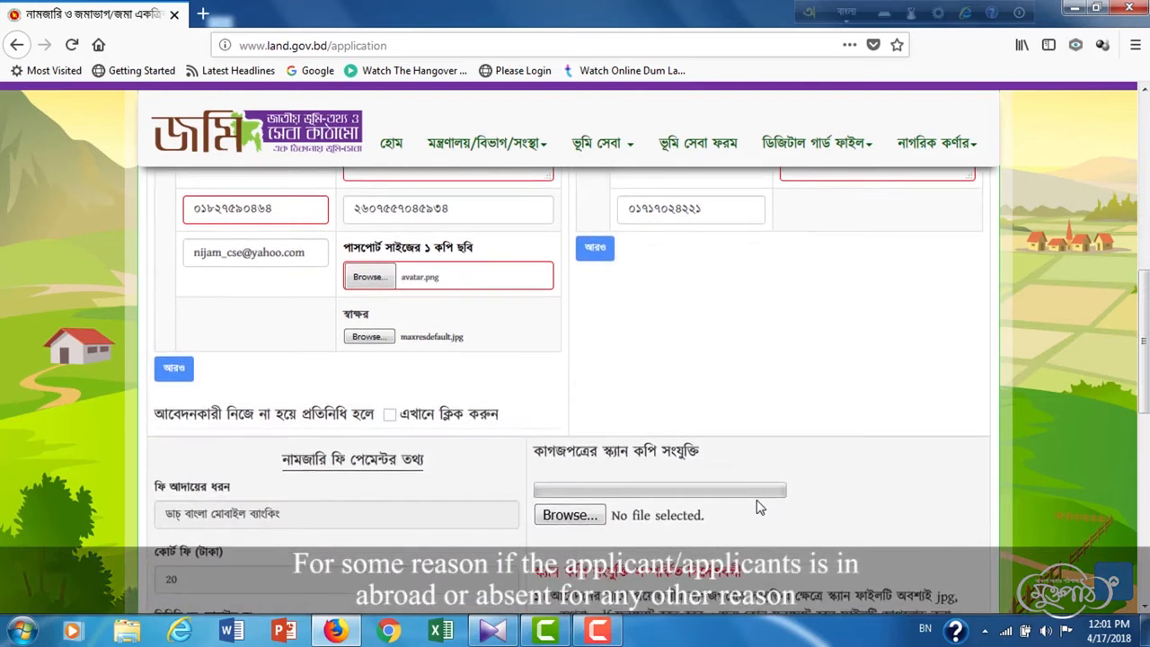
scroll(757, 508, "down", 4)
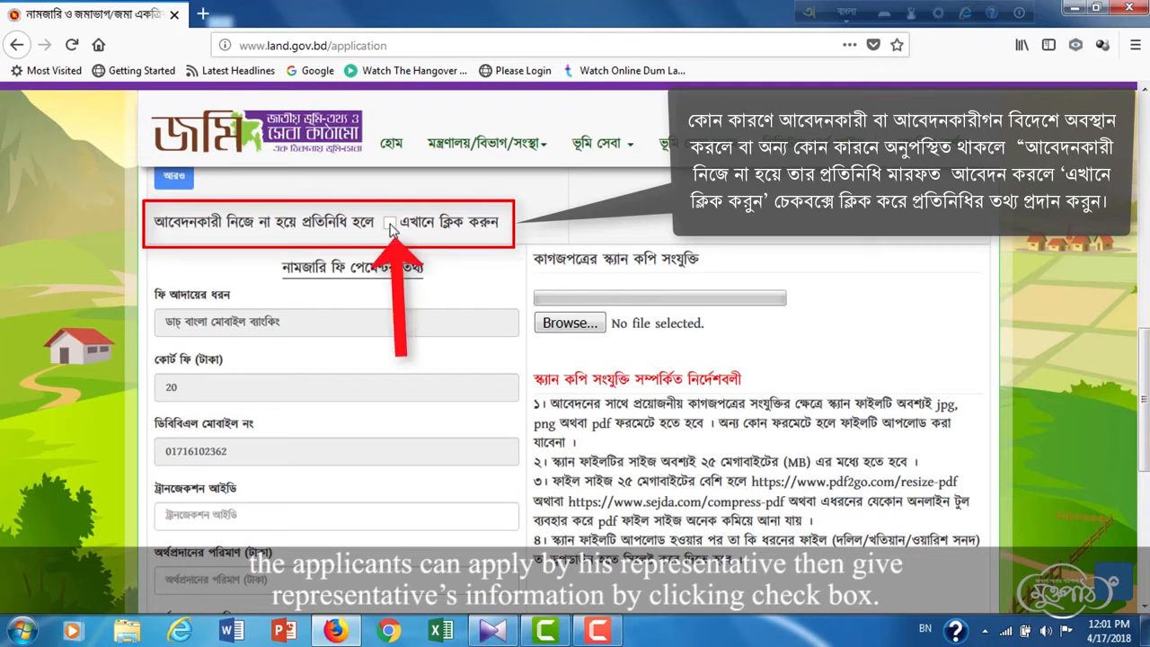
left_click(390, 223)
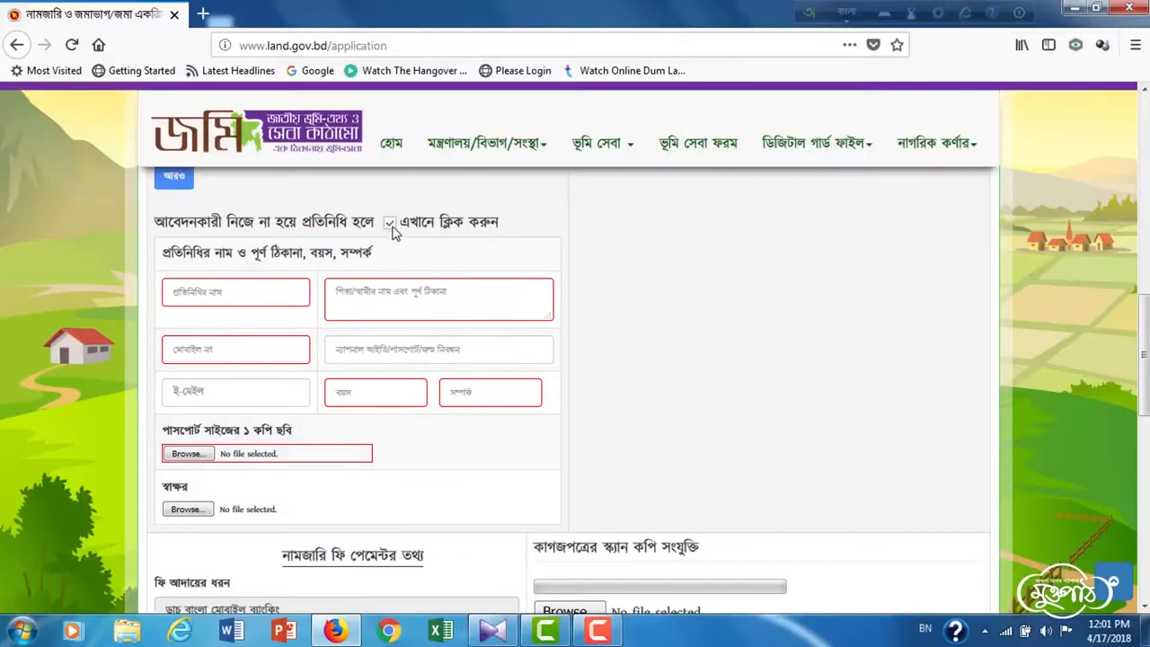
left_click(389, 222)
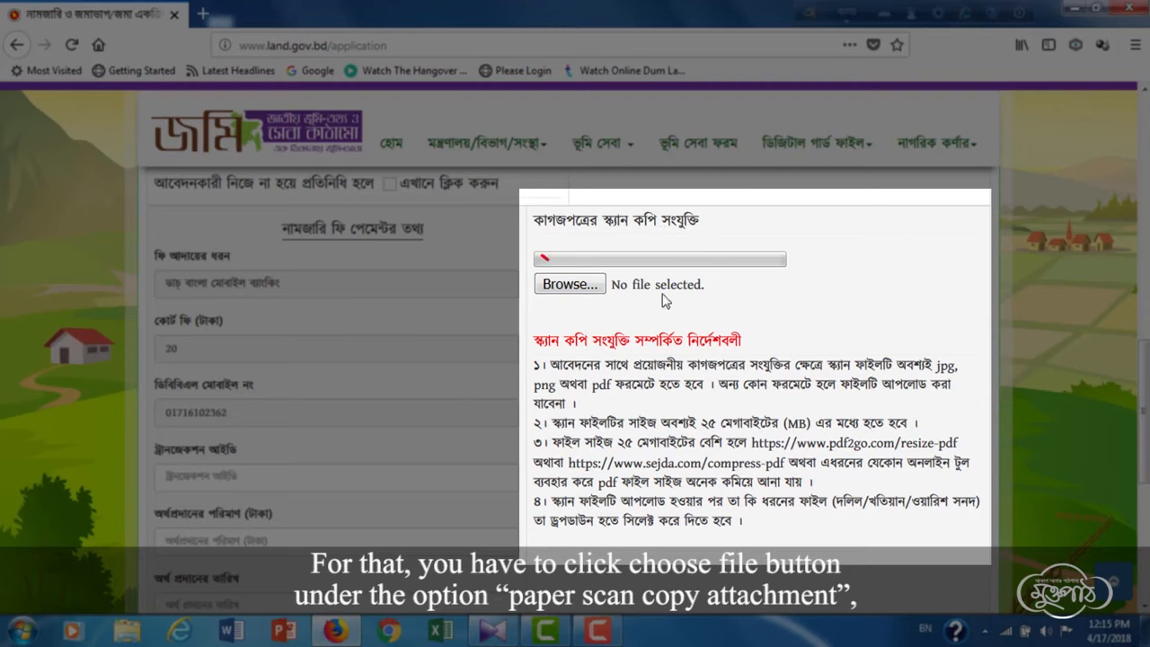
- Attach deed.pdf and tag it as the original deed copy
left_click(569, 286)
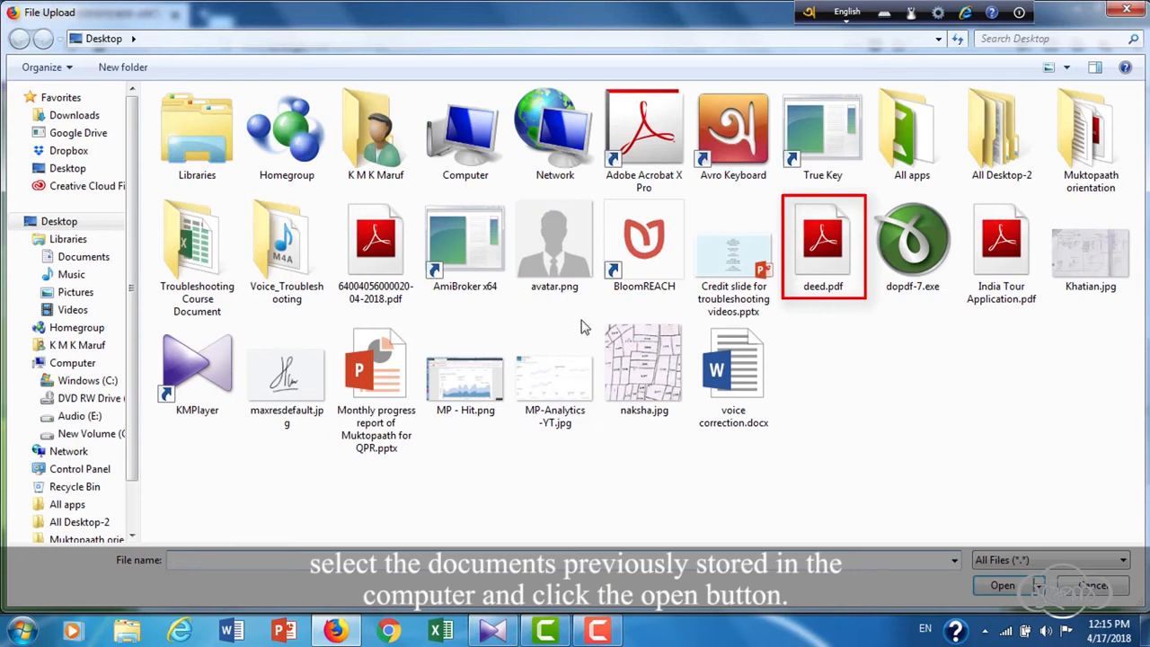
left_click(822, 247)
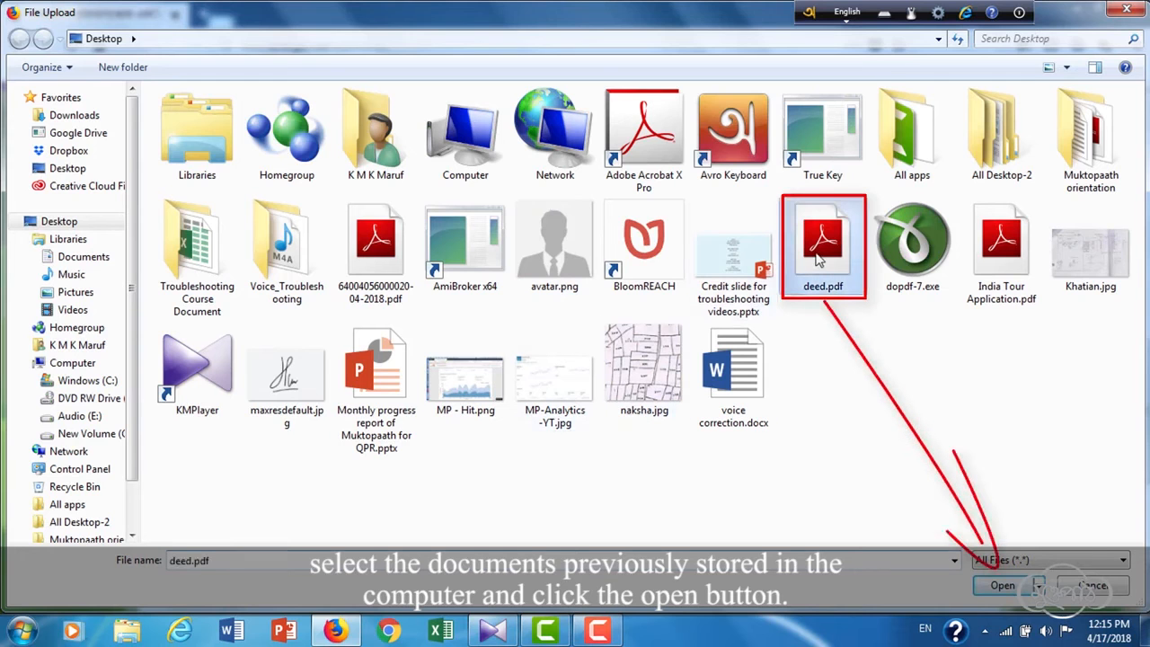
left_click(1003, 586)
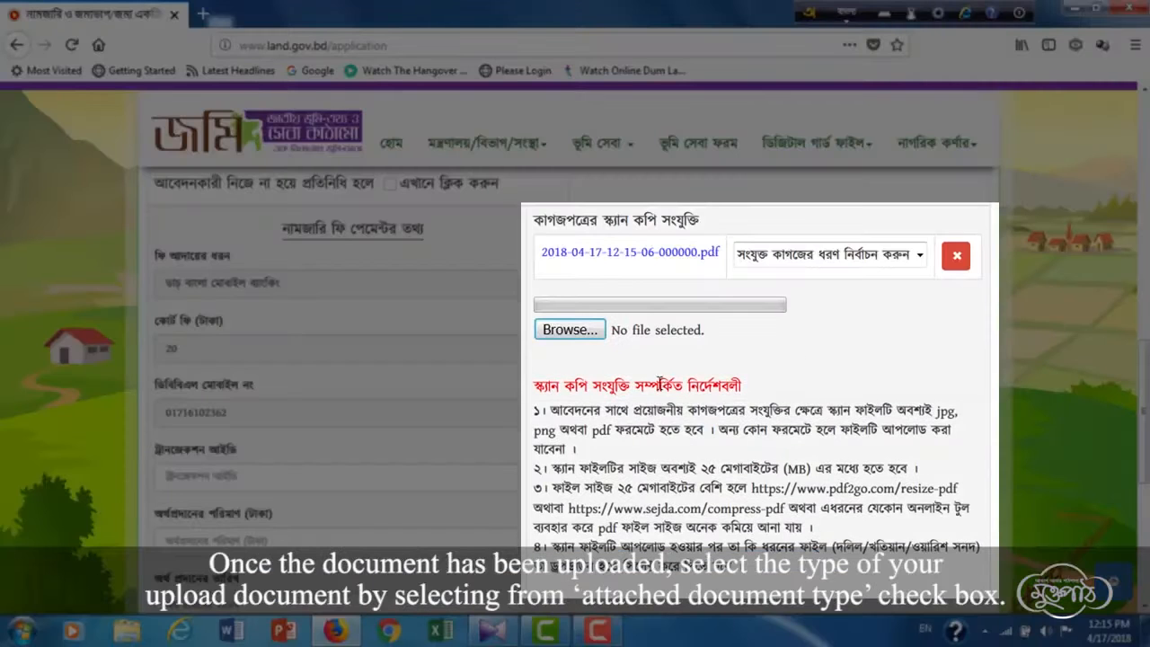
left_click(919, 258)
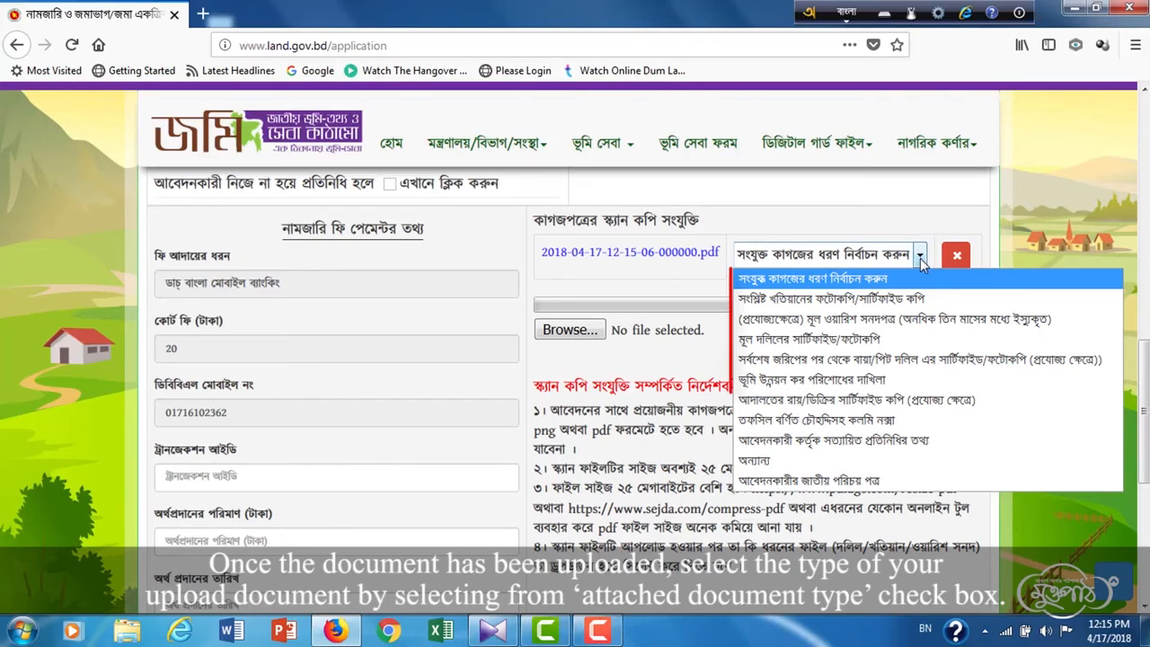
left_click(857, 339)
- Attach Khatian.jpg and tag it as the khatian copy
left_click(572, 330)
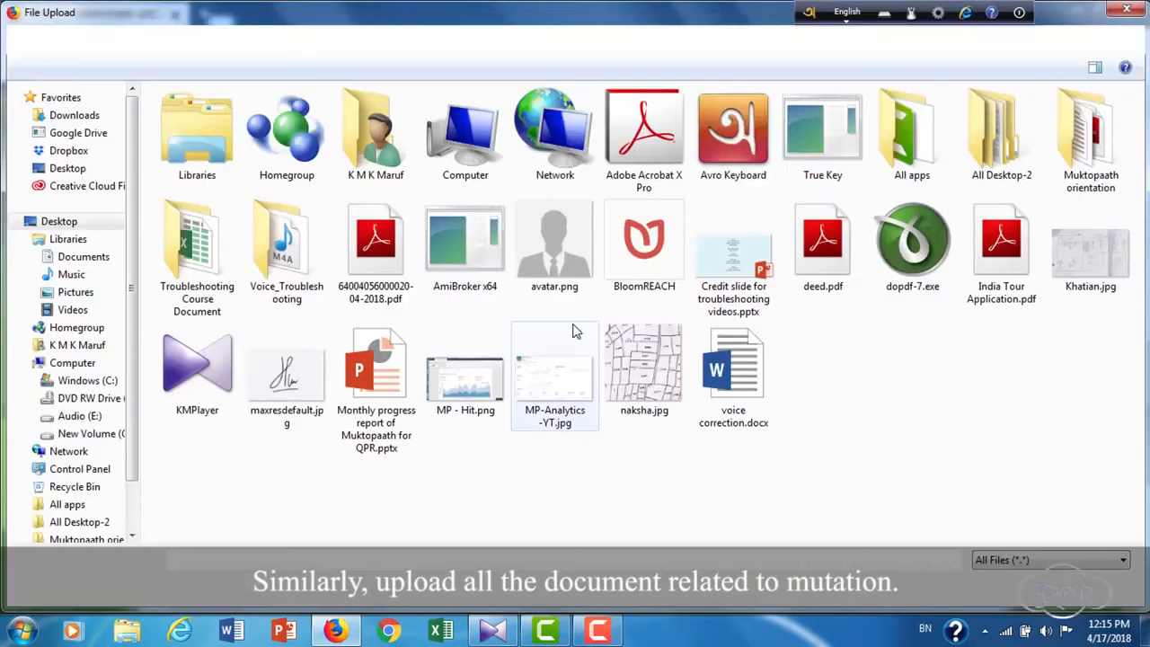
left_click(1099, 269)
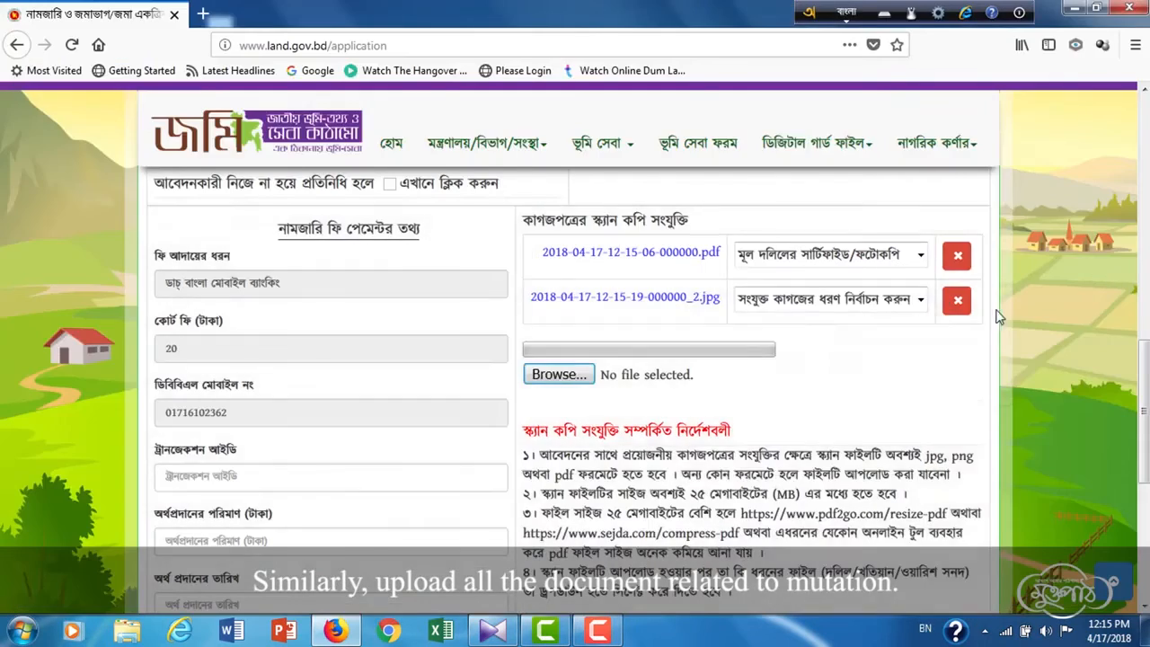
left_click(907, 300)
left_click(954, 335)
- Attach naksha.jpg and tag it as the sketch map
left_click(551, 381)
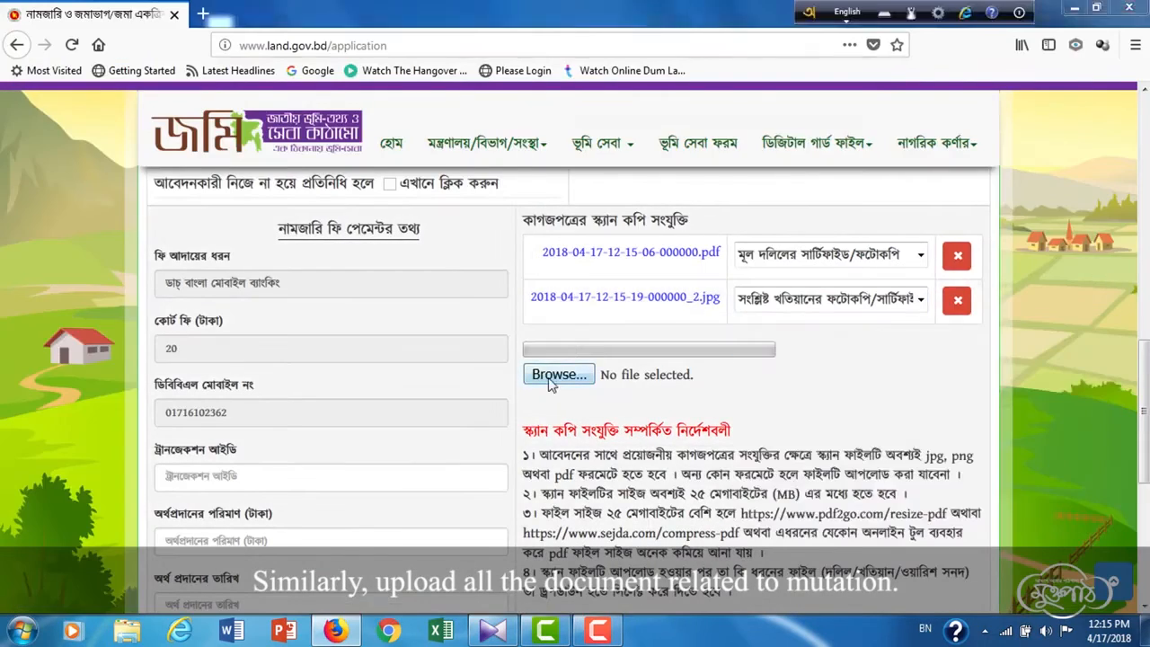
left_click(652, 381)
left_click(1004, 584)
left_click(925, 348)
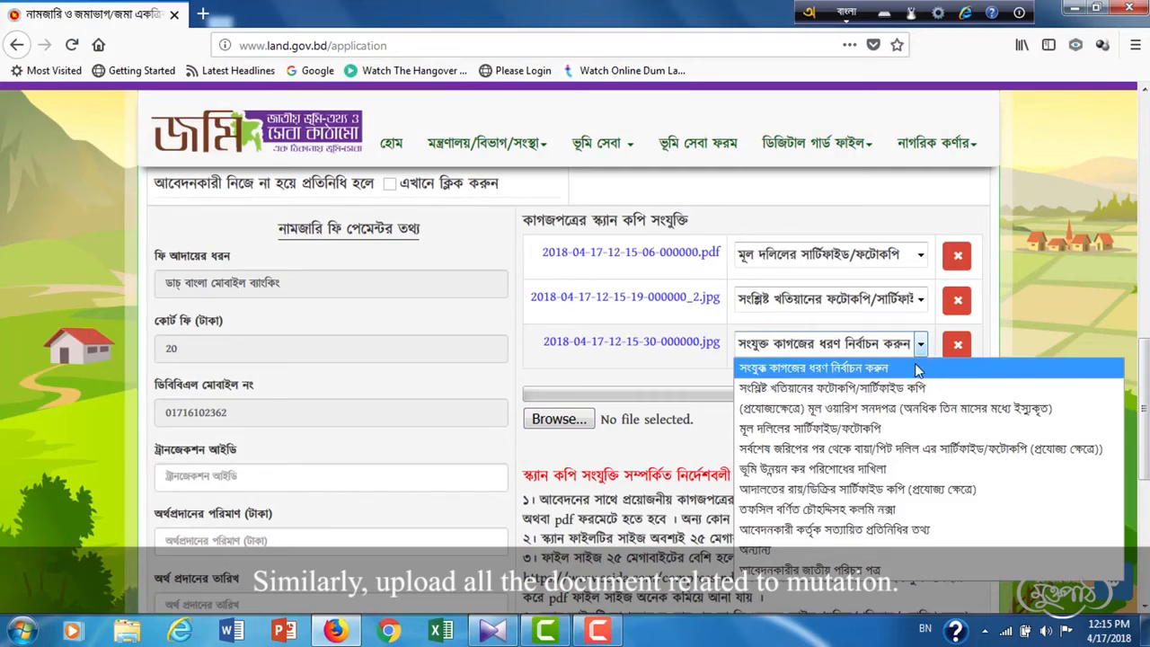
left_click(898, 511)
left_click_drag(1146, 395, 1146, 449)
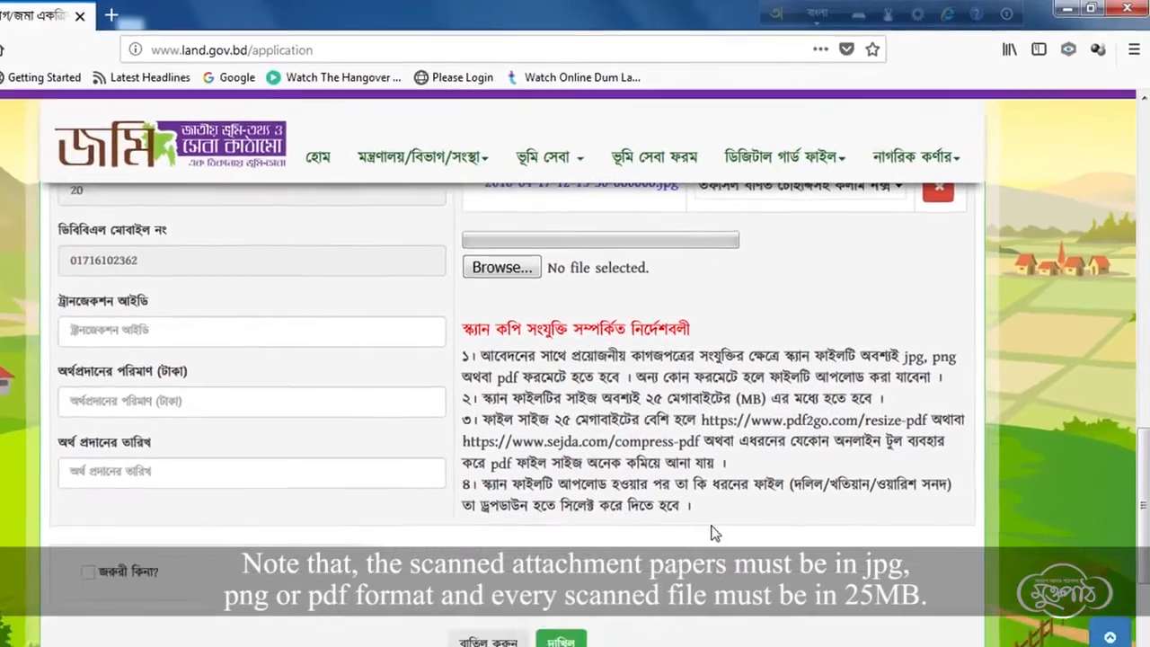
- Enter the payment's transaction ID in English characters
scroll(1140, 435, "up", 1)
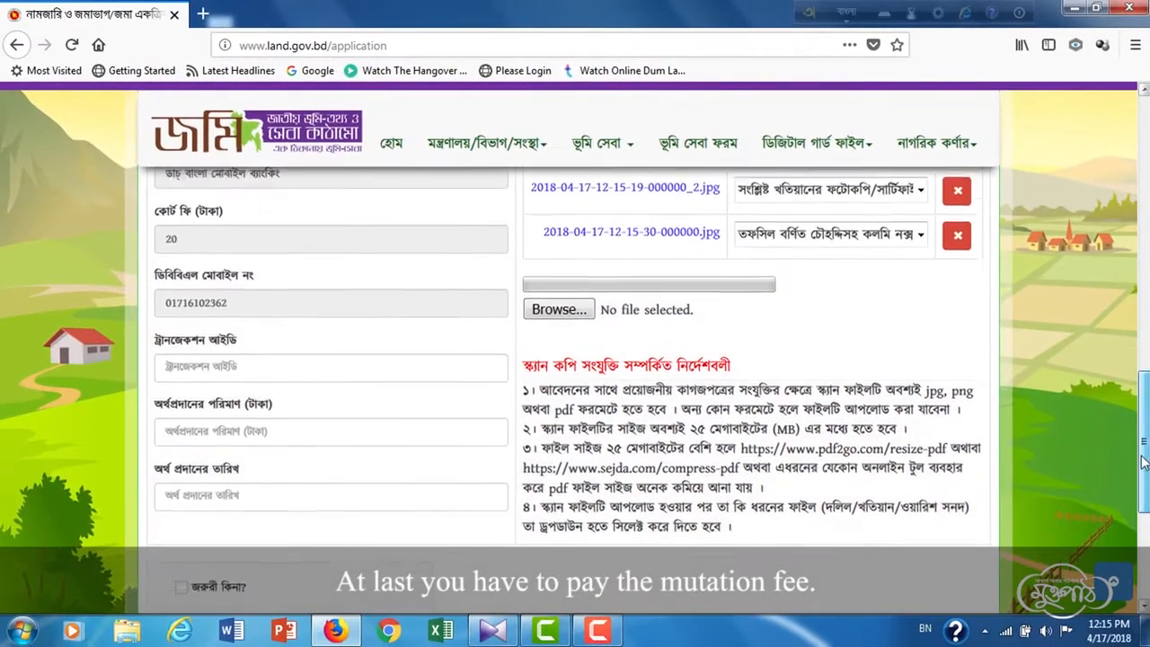
scroll(1142, 460, "up", 2)
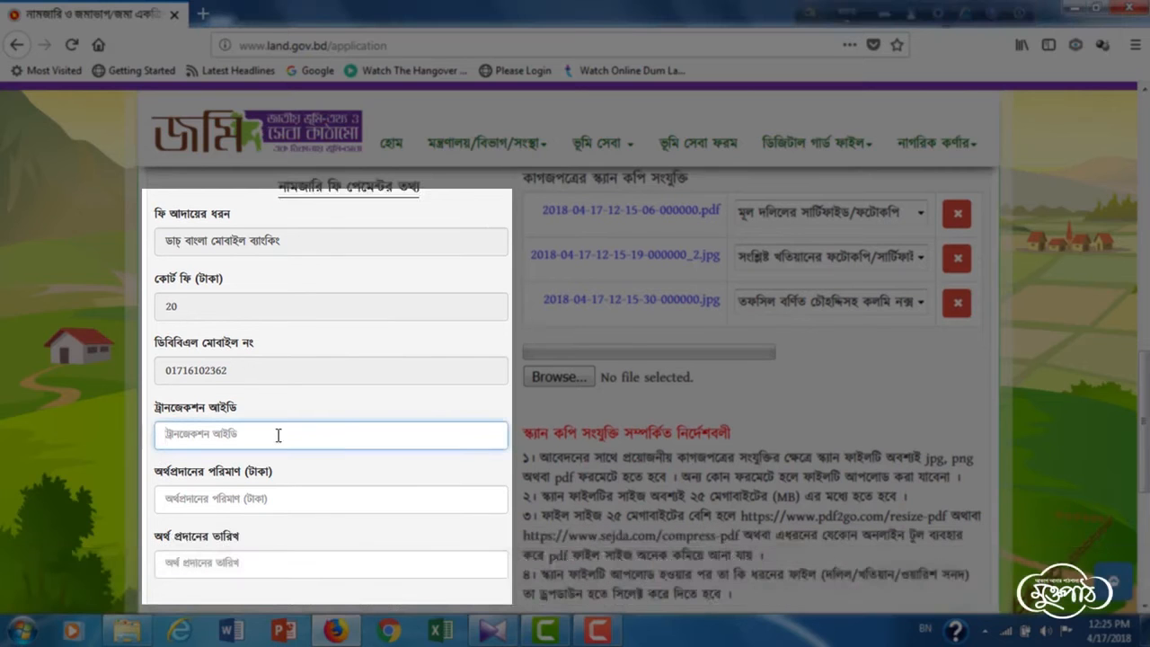
type("৫")
key("BackSpace")
key("F12")
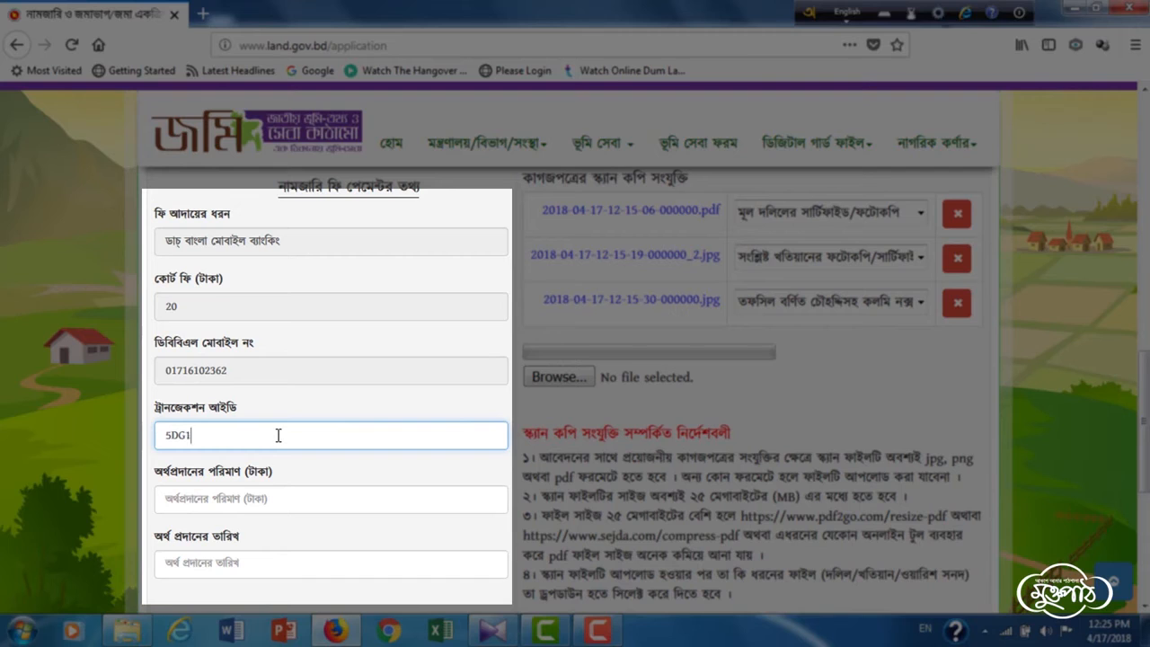
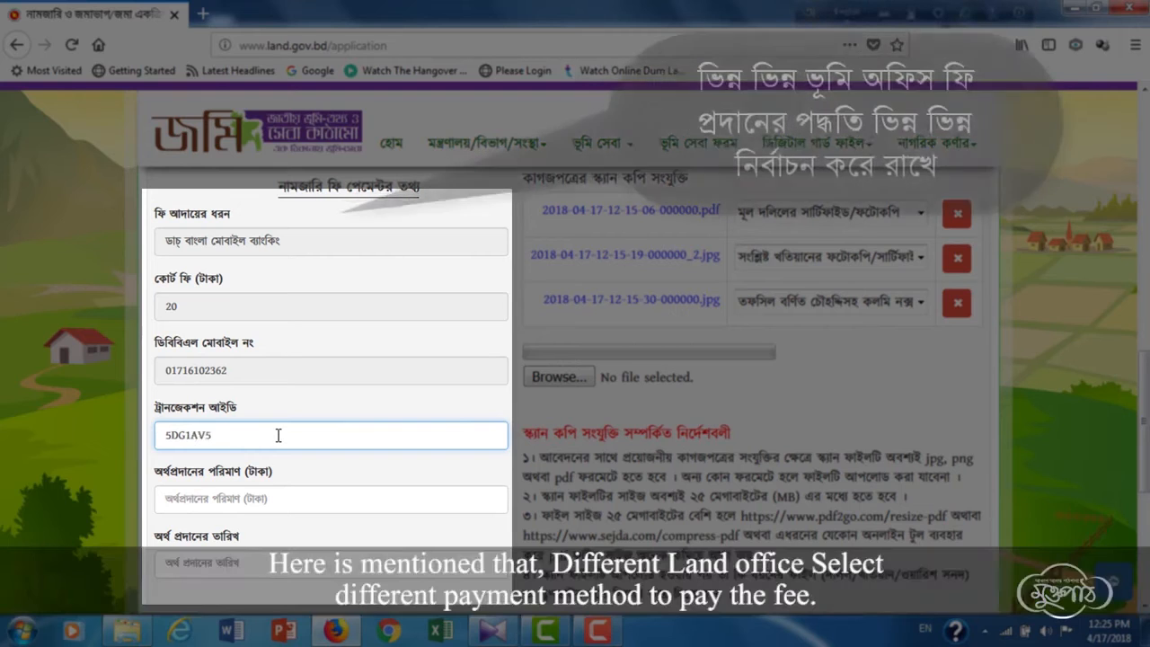
- Set the amount paid to 20 and the payment date to 2018-04-14
left_click(287, 502)
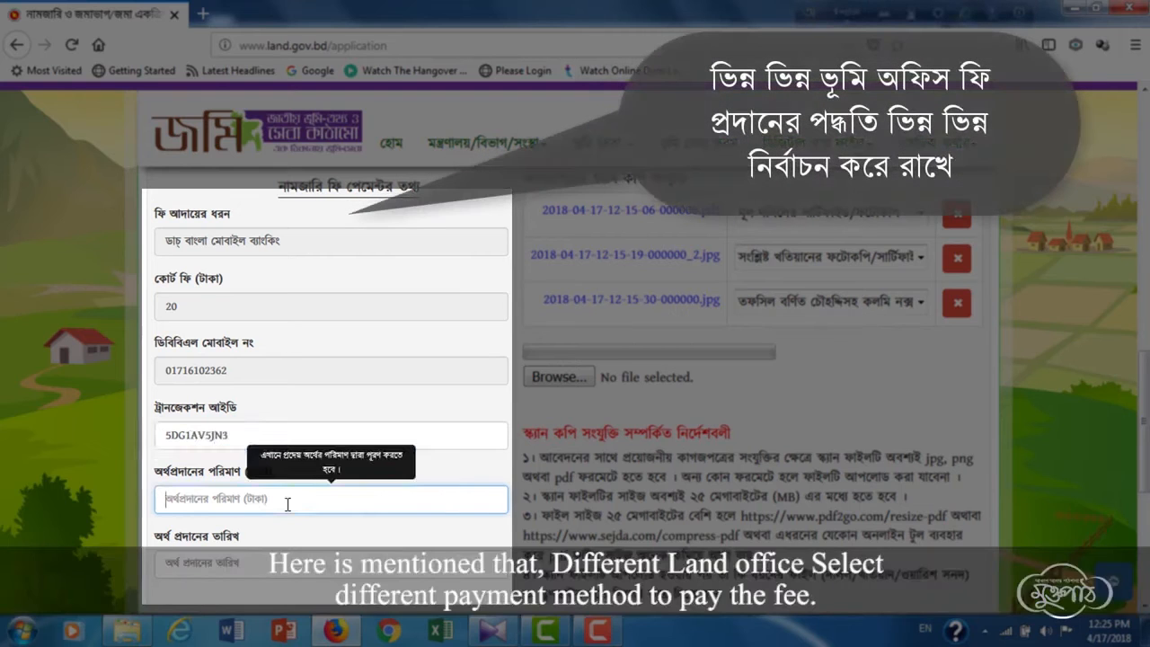
type("20")
key("Tab")
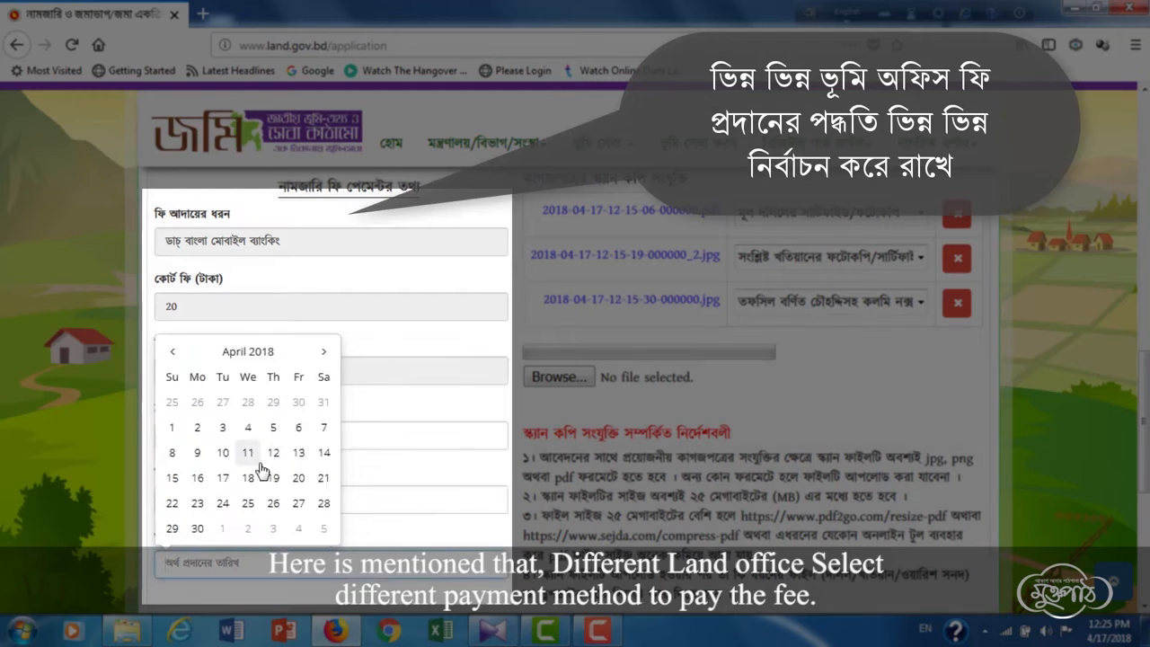
left_click(323, 454)
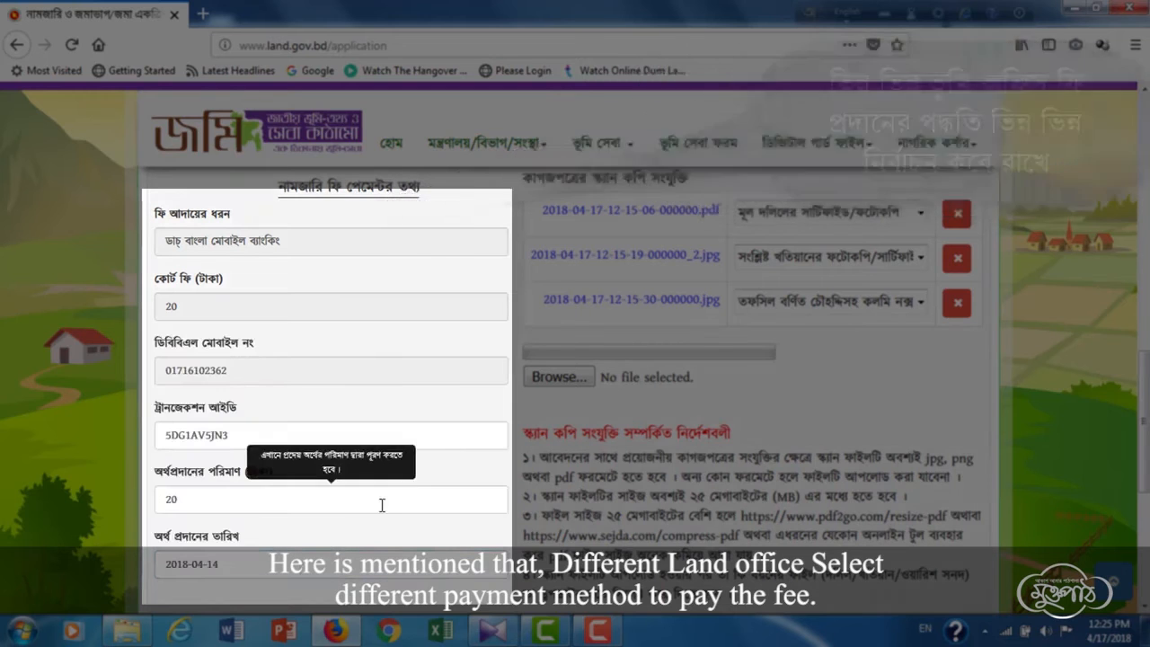
scroll(490, 445, "down", 3)
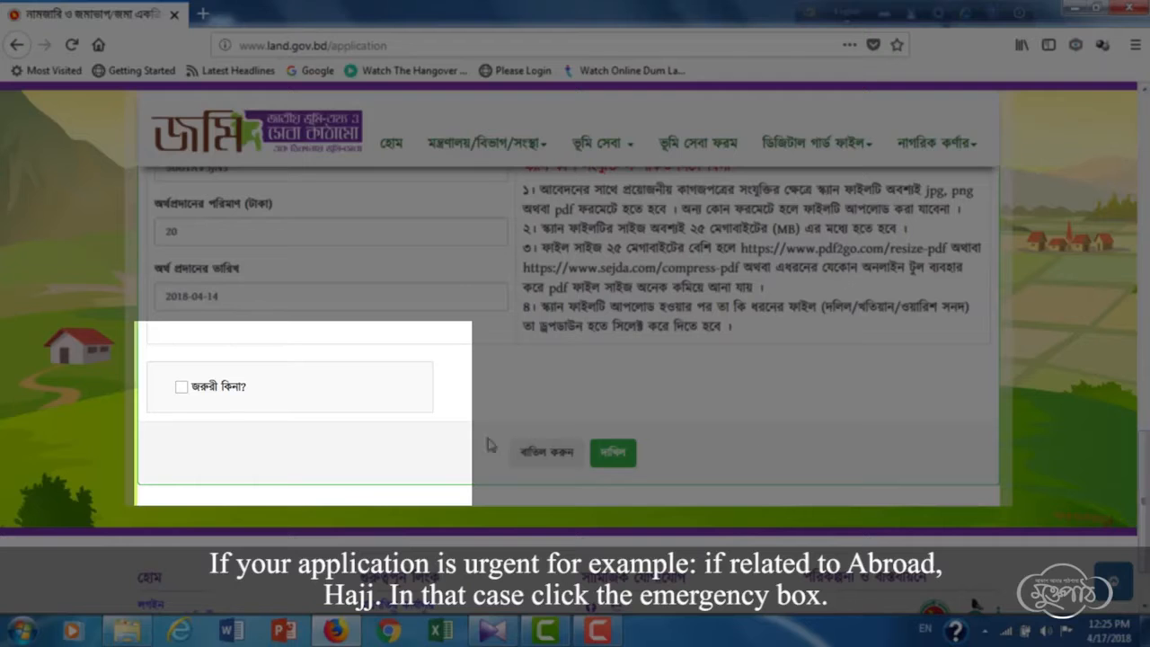
left_click(182, 388)
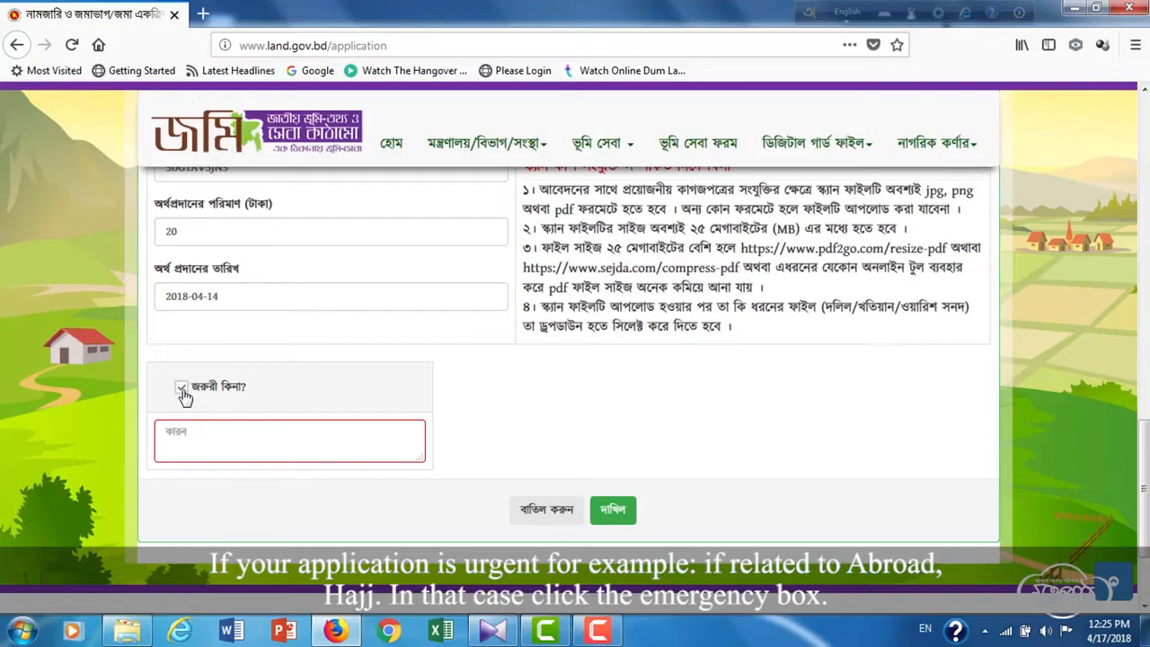
left_click(181, 390)
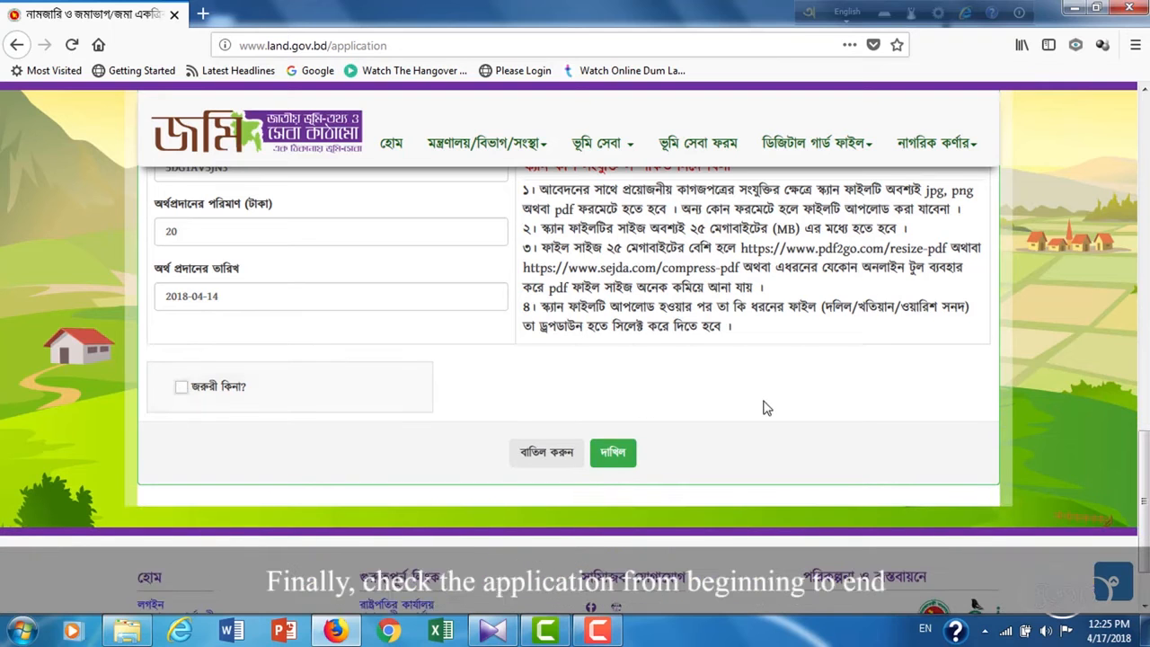
left_click_drag(1143, 454, 1143, 120)
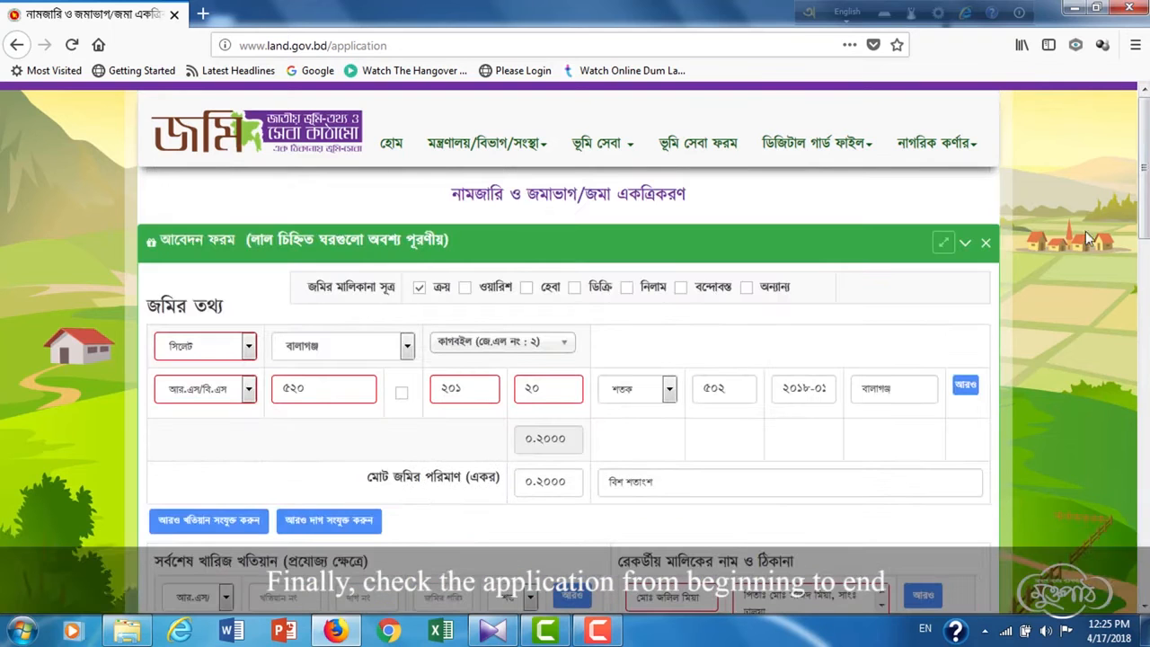
left_click_drag(1143, 171, 1137, 486)
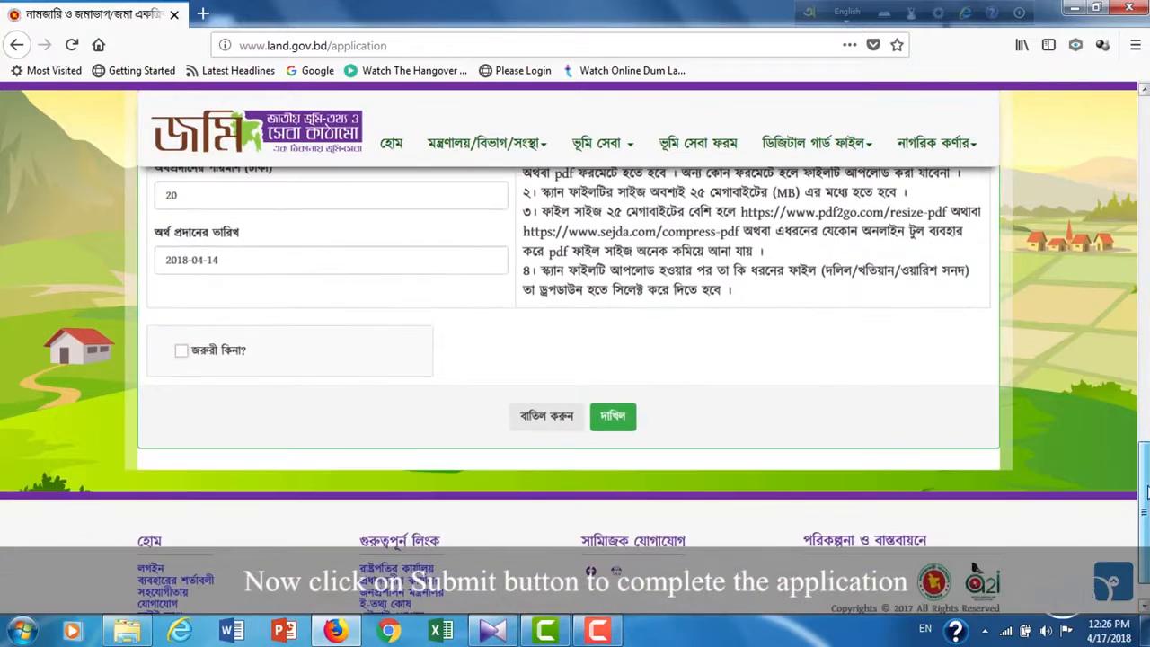
- Preview the application, tick the declaration that the information is correct, and submit
left_click(624, 420)
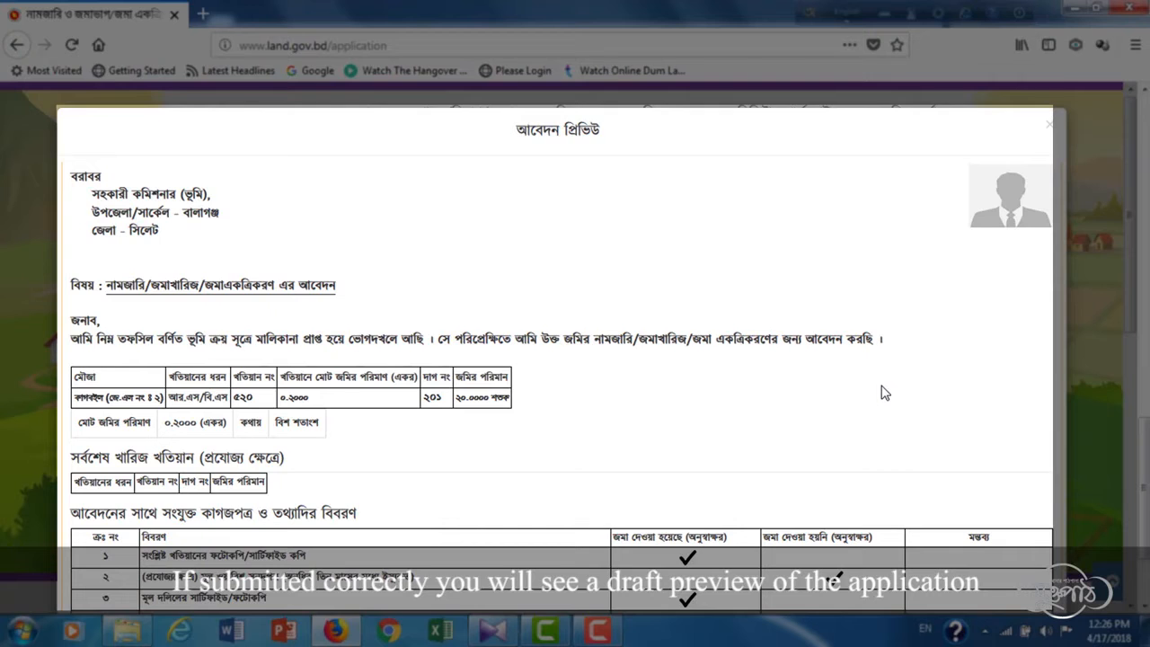
scroll(882, 391, "down", 4)
scroll(882, 390, "down", 5)
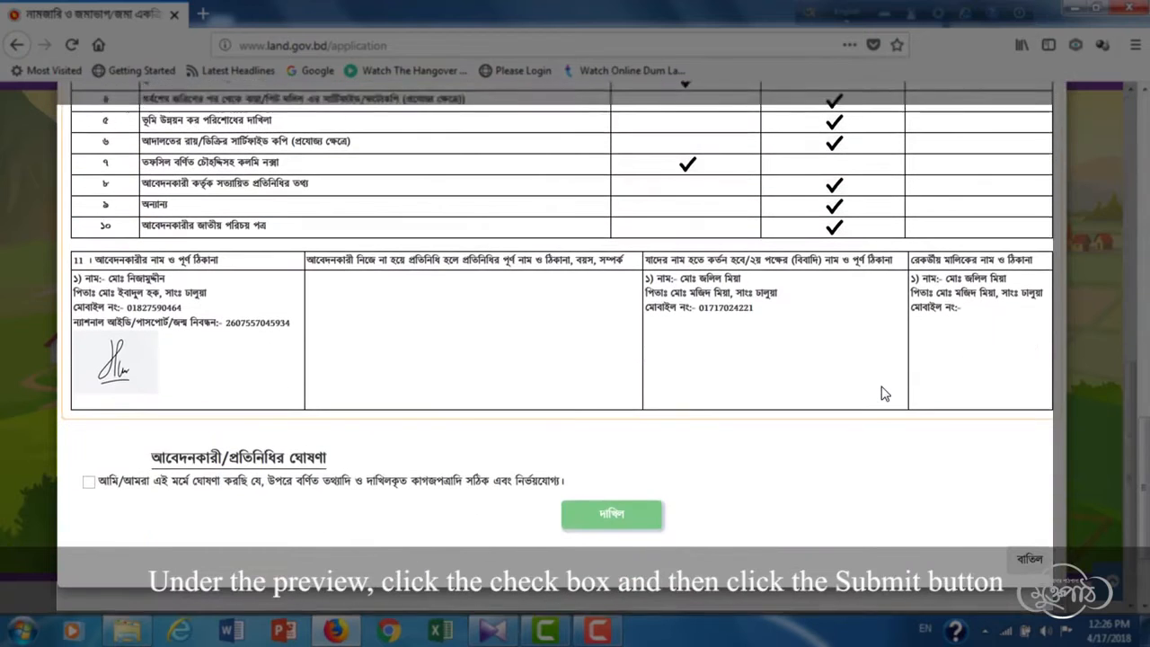
left_click(89, 483)
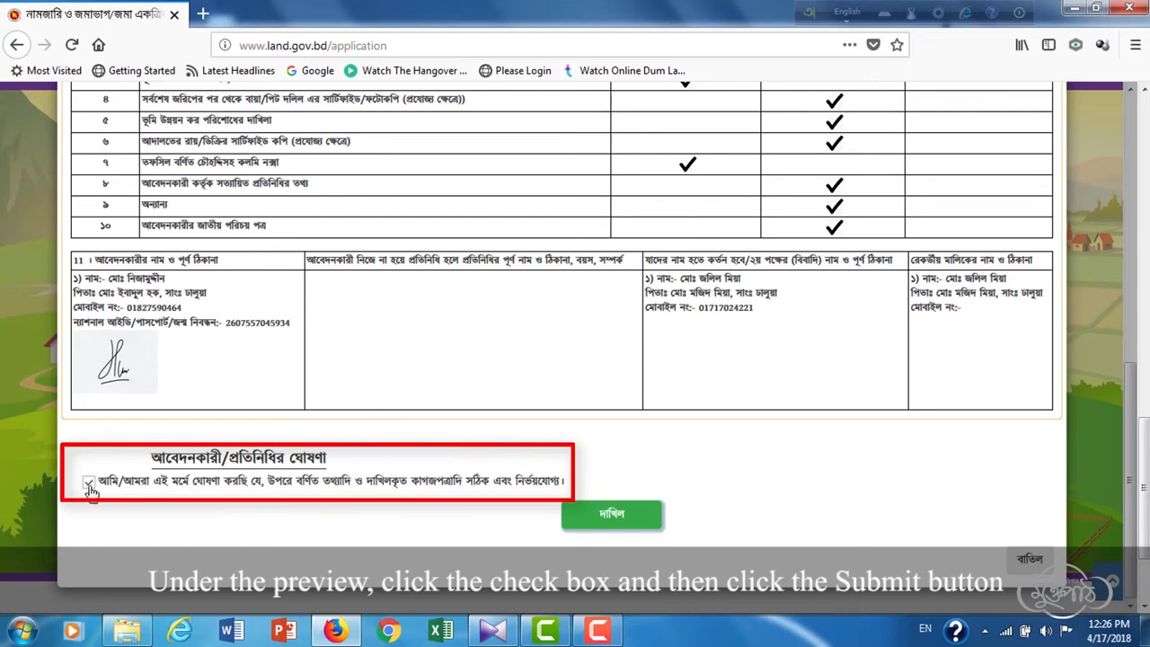
left_click(634, 517)
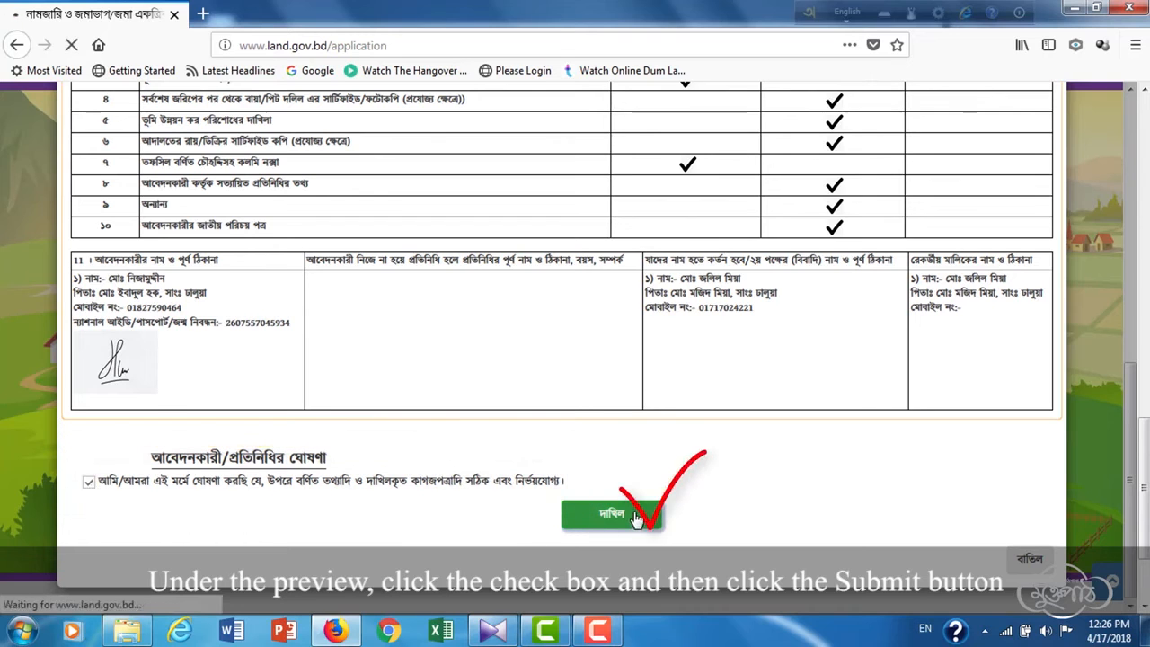